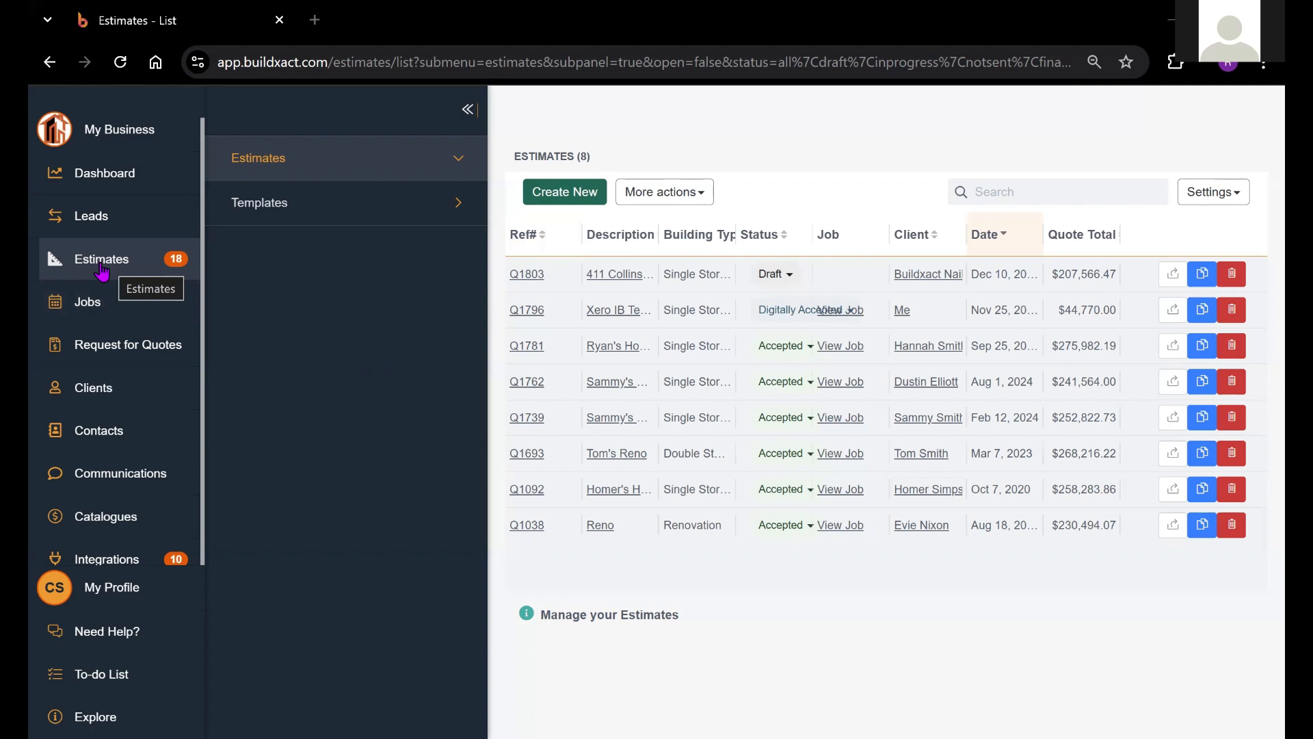
# Look up lead L1401 and check the estimates linked to it
pyautogui.click(565, 199)
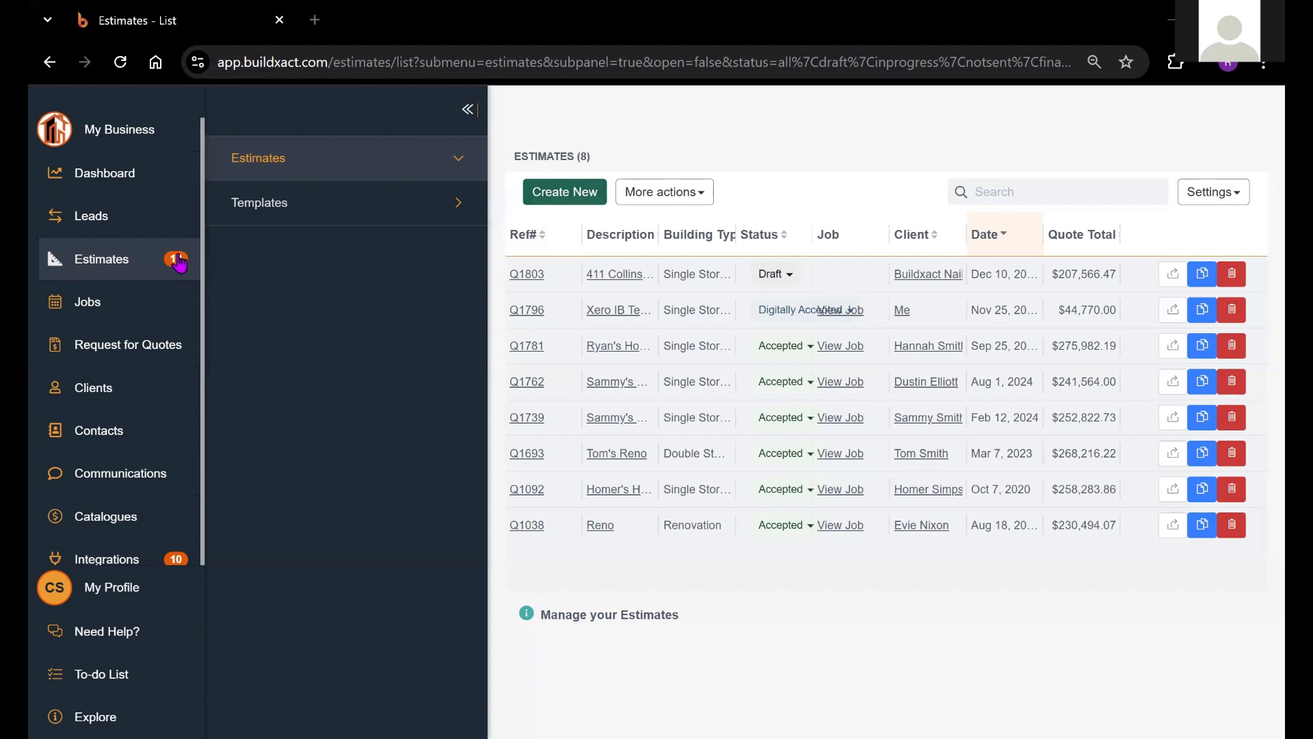
pyautogui.click(125, 229)
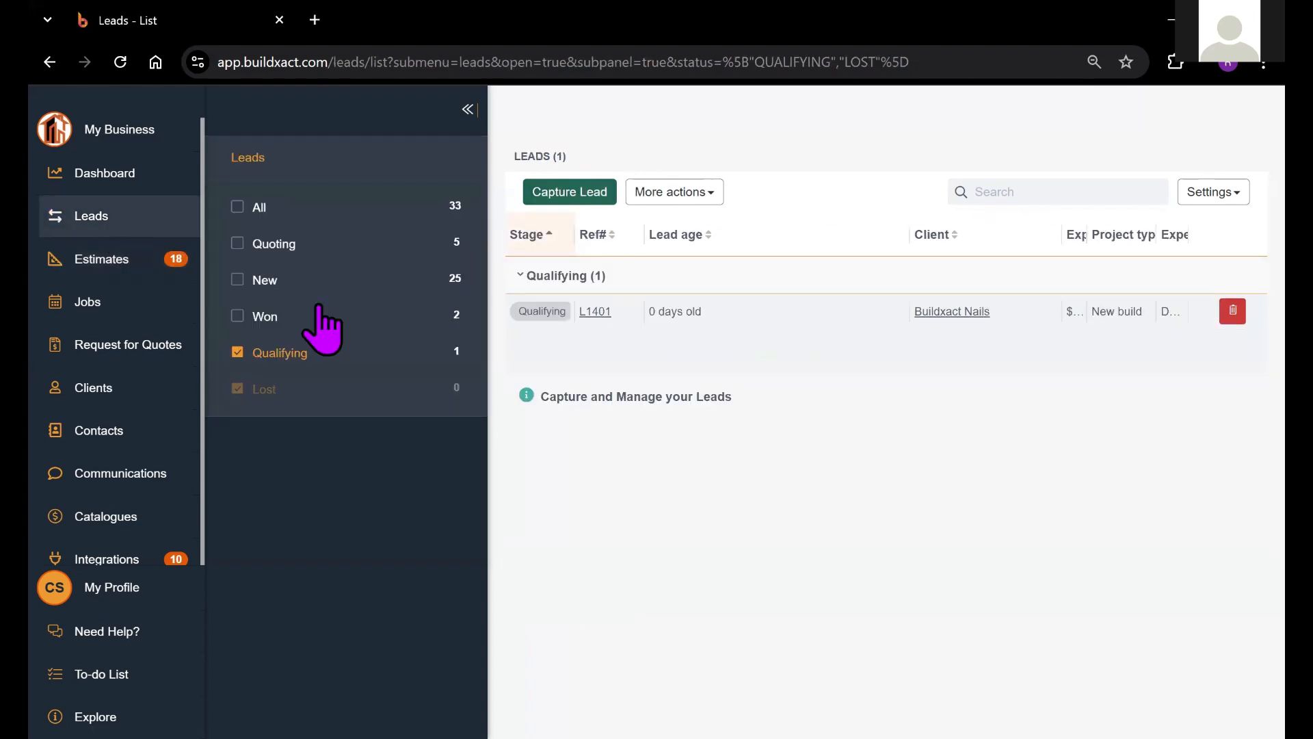
pyautogui.click(598, 318)
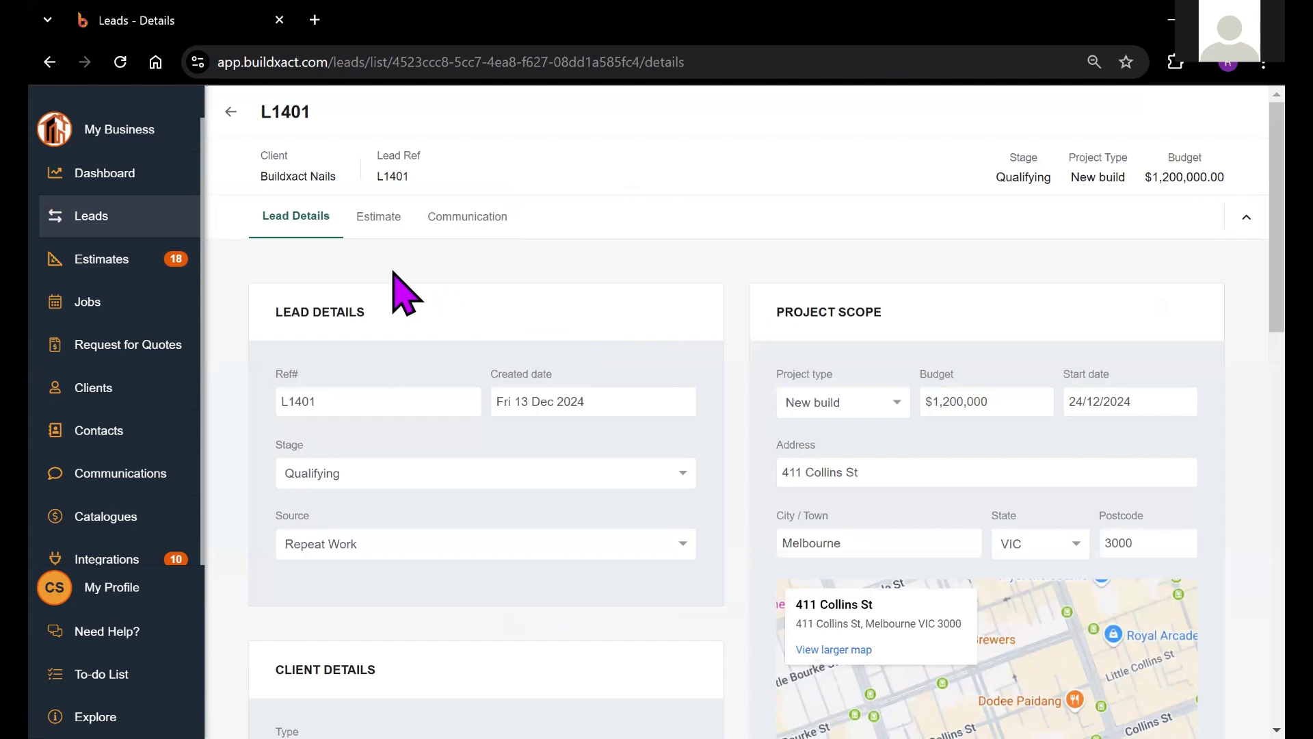
pyautogui.click(377, 232)
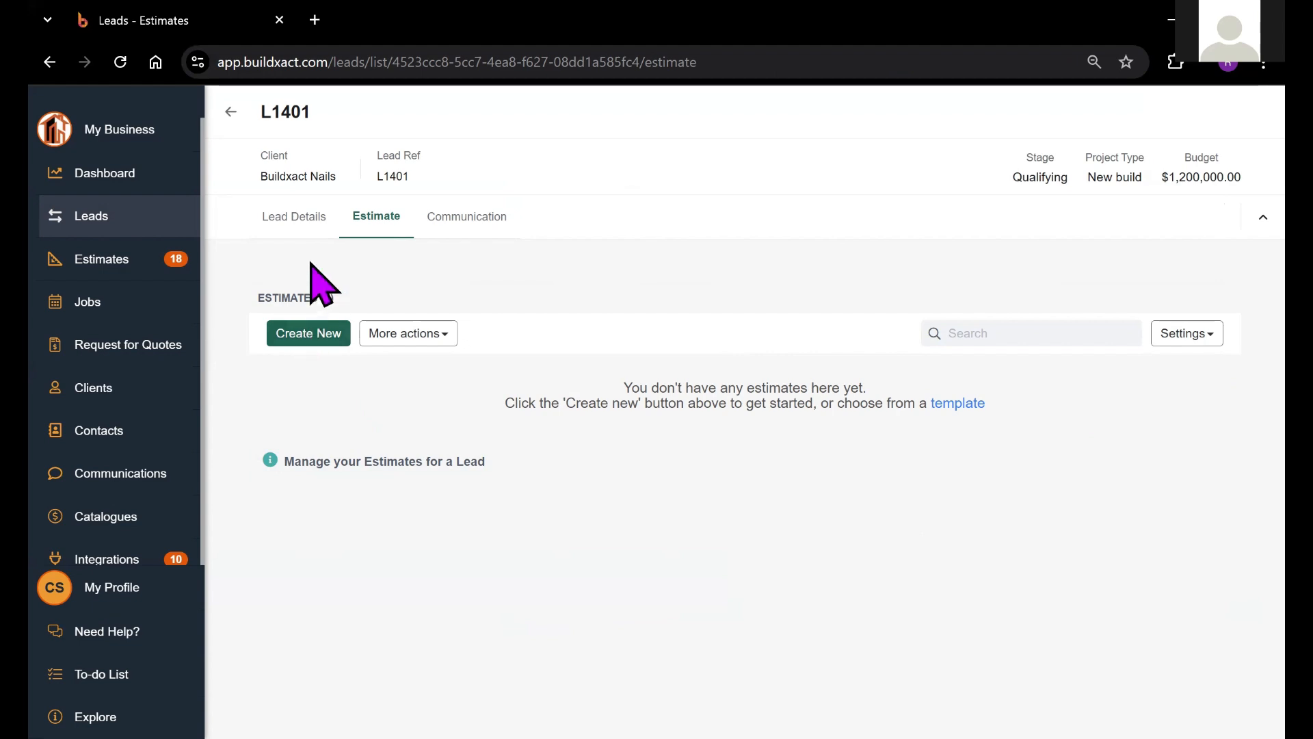
pyautogui.click(306, 232)
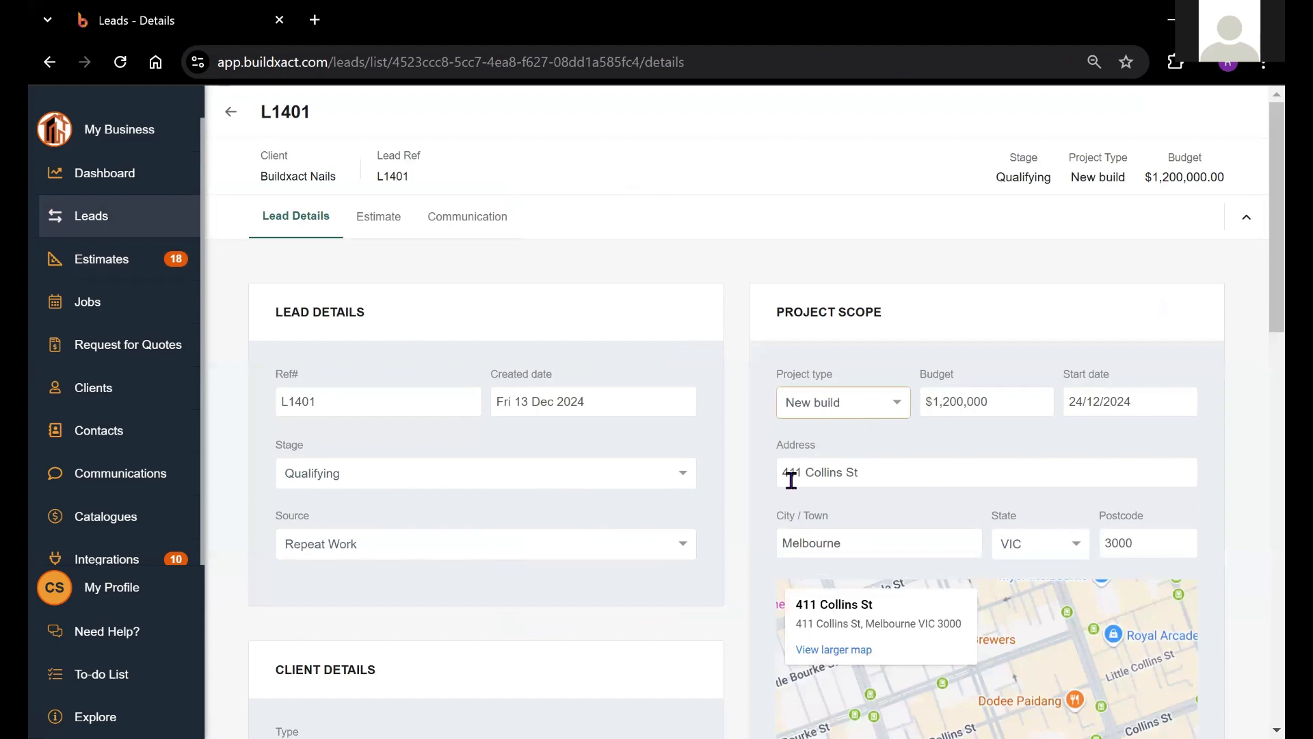
# Scroll through lead L1401's details, then return to the Estimates list
pyautogui.scroll(-4, 1256, 294)
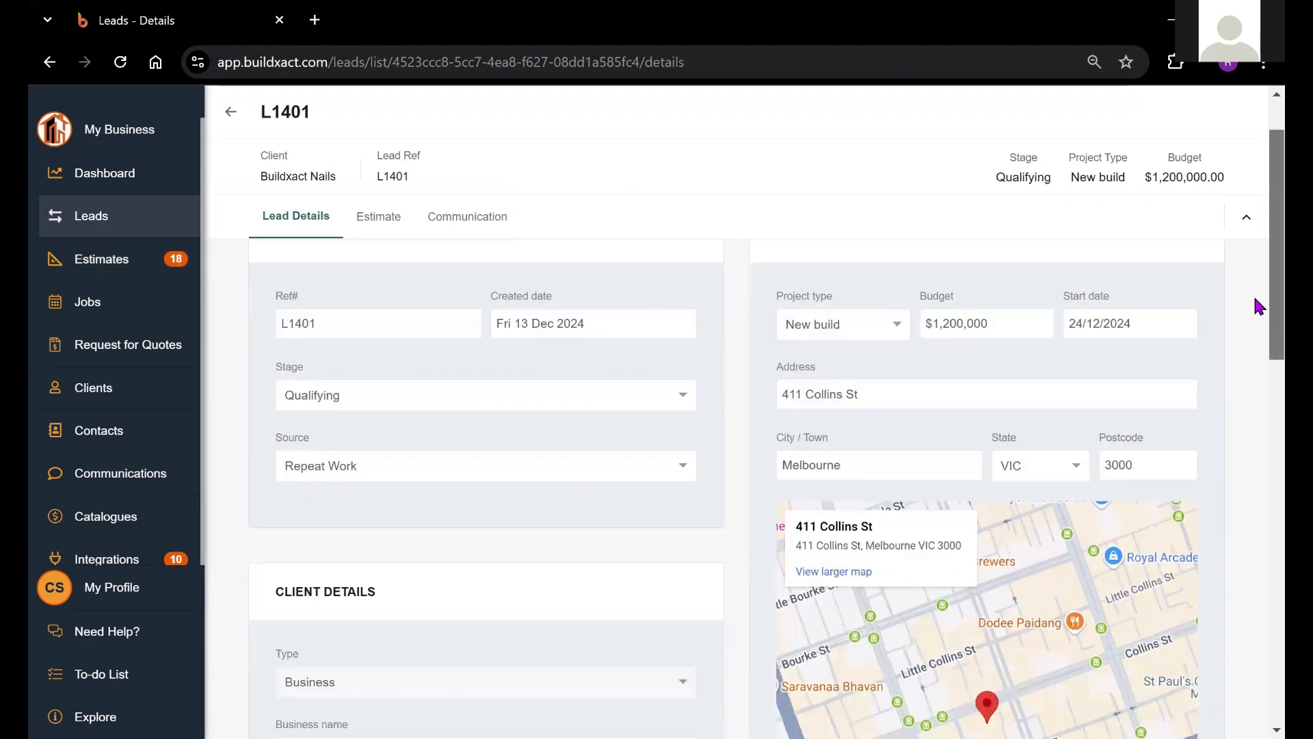
pyautogui.scroll(-3, 1256, 441)
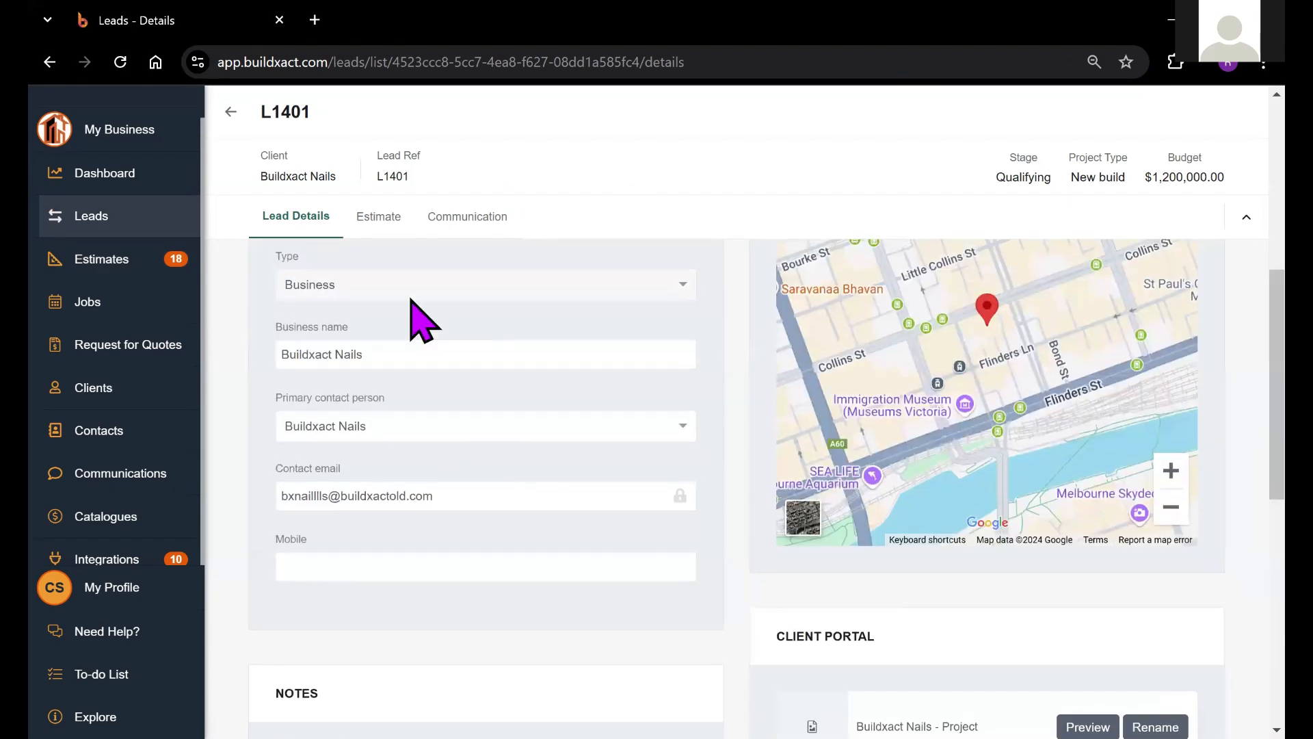
pyautogui.scroll(6, 1222, 377)
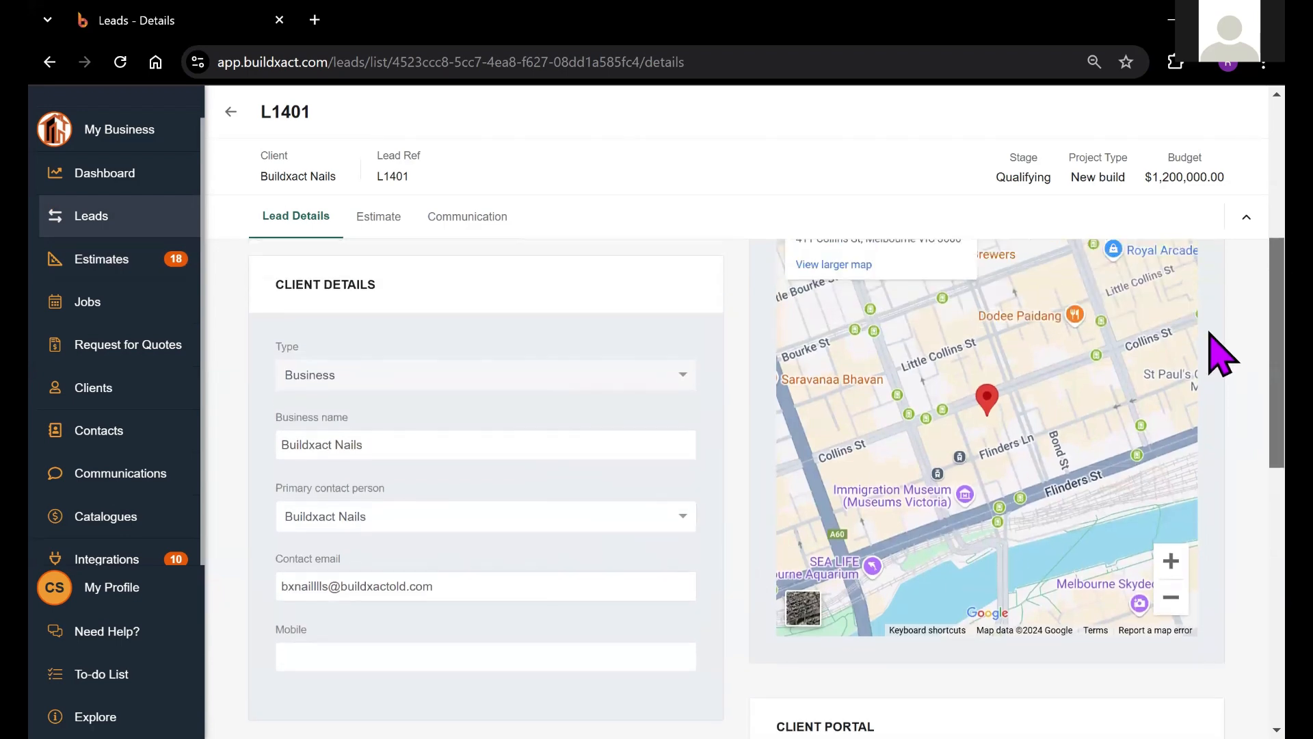
pyautogui.scroll(1, 1217, 246)
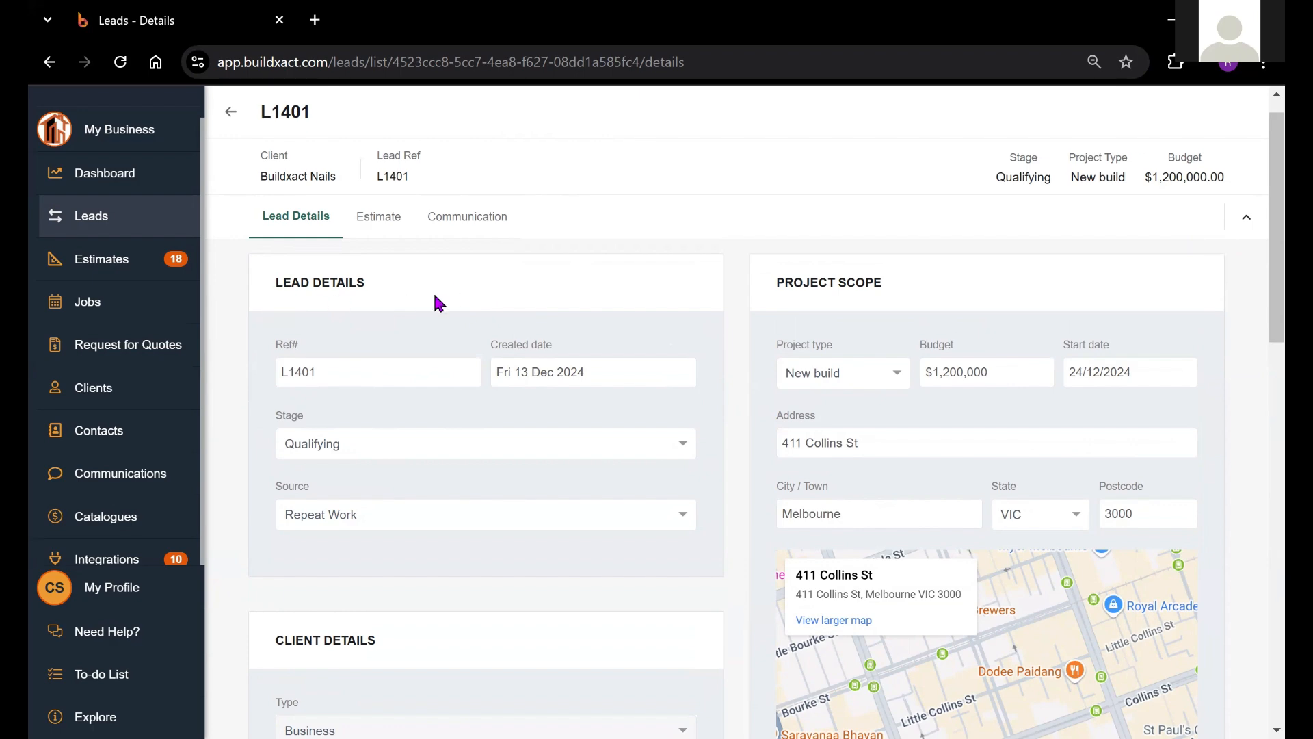
pyautogui.click(116, 264)
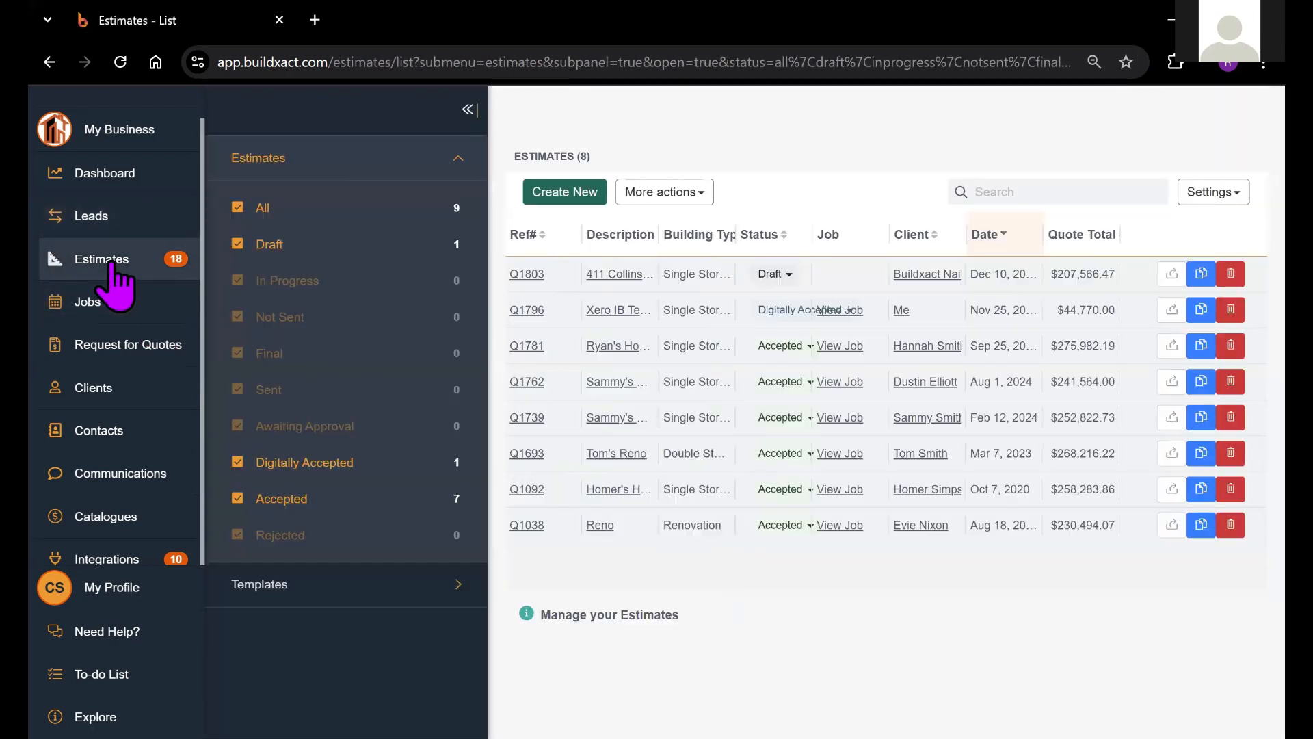
# Start a new estimate and preview the 2 Storey House template
pyautogui.click(565, 199)
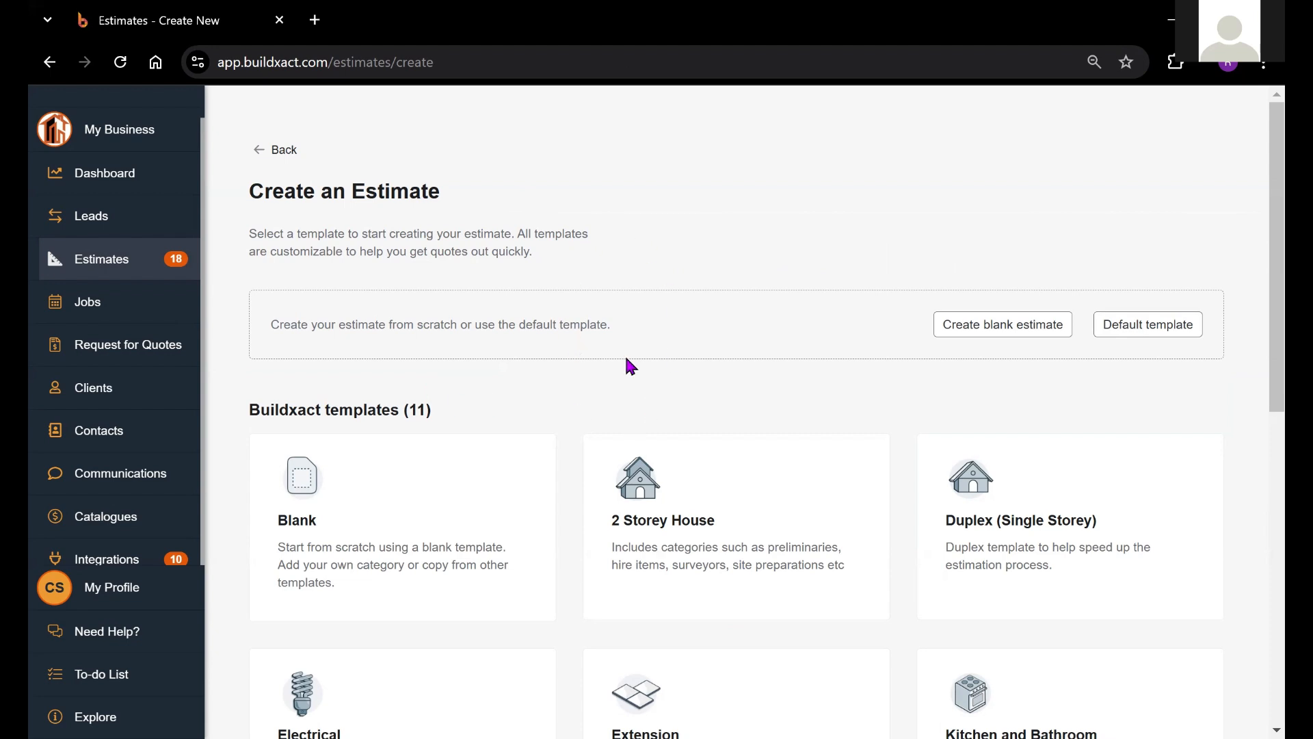
pyautogui.moveTo(1256, 176); pyautogui.dragTo(1256, 234)
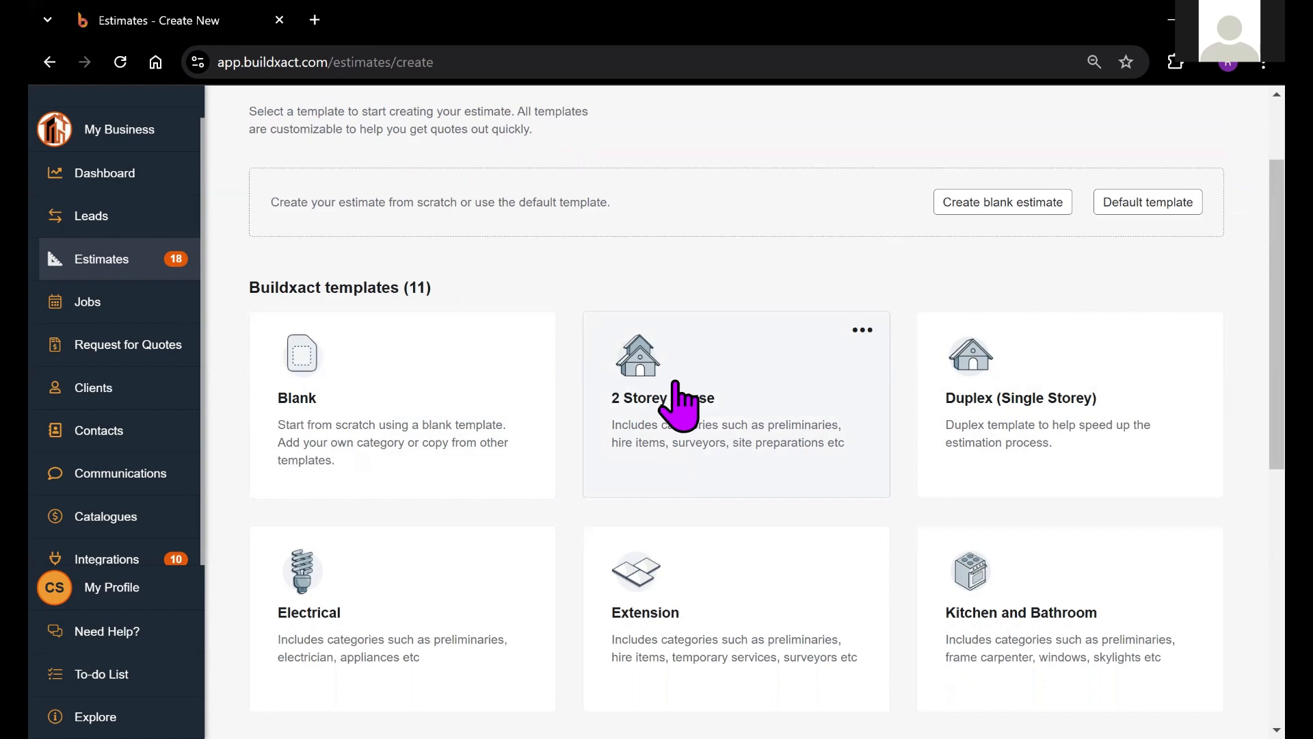
pyautogui.click(676, 383)
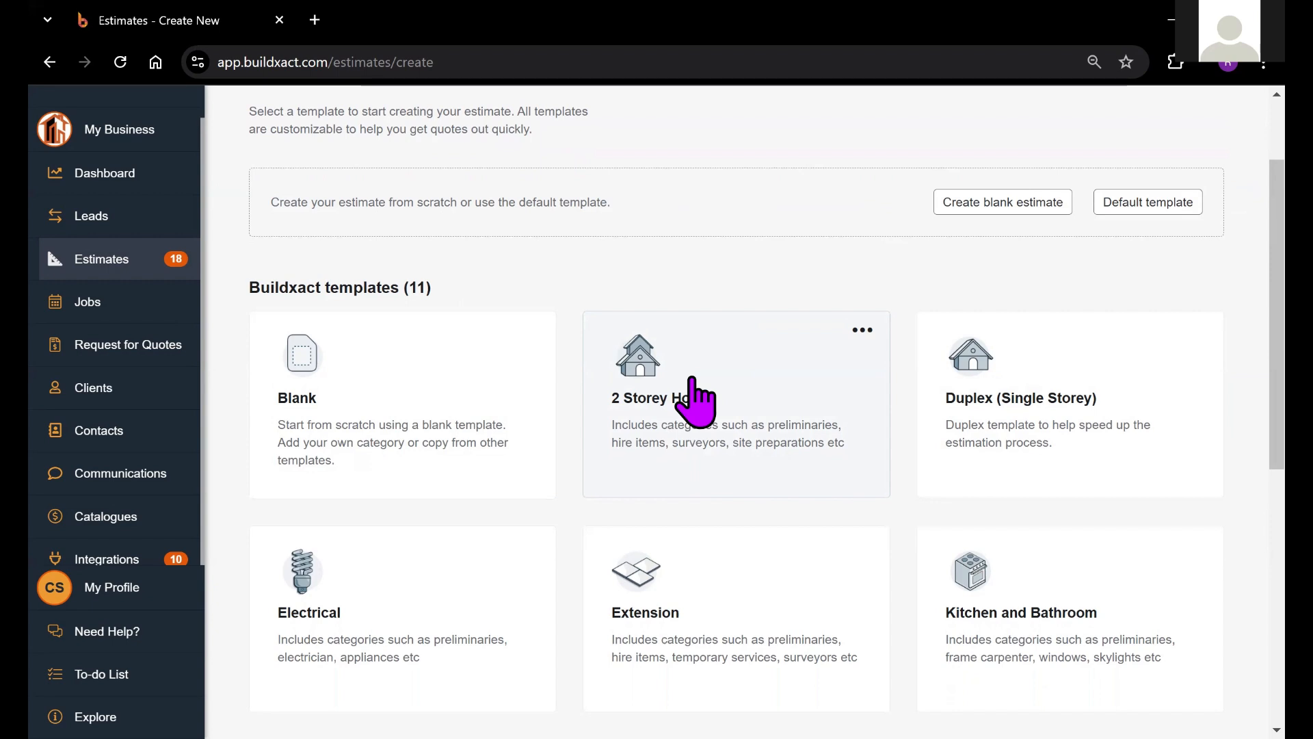
pyautogui.click(693, 381)
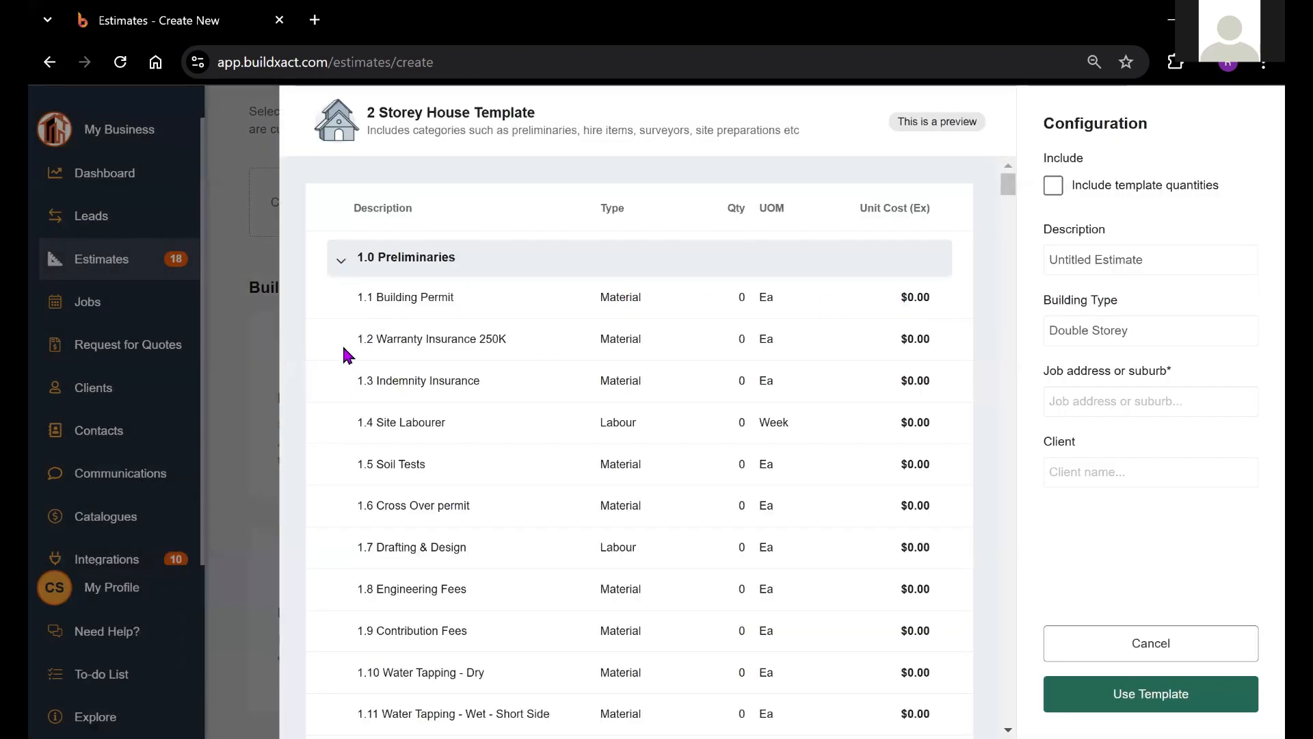
# Collapse the Preliminaries, Hire Items, Temporary Services and Surveyors sections of the preview
pyautogui.click(338, 263)
pyautogui.click(342, 304)
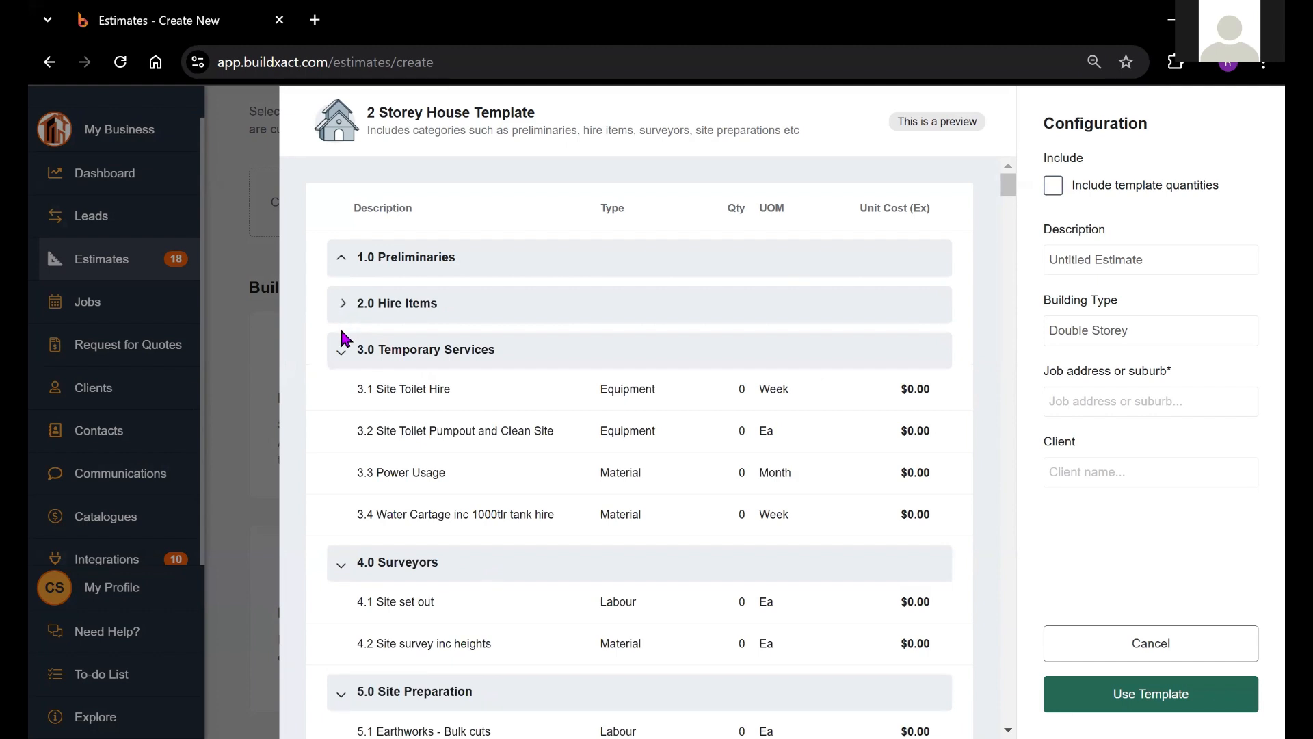
pyautogui.click(342, 349)
pyautogui.click(342, 403)
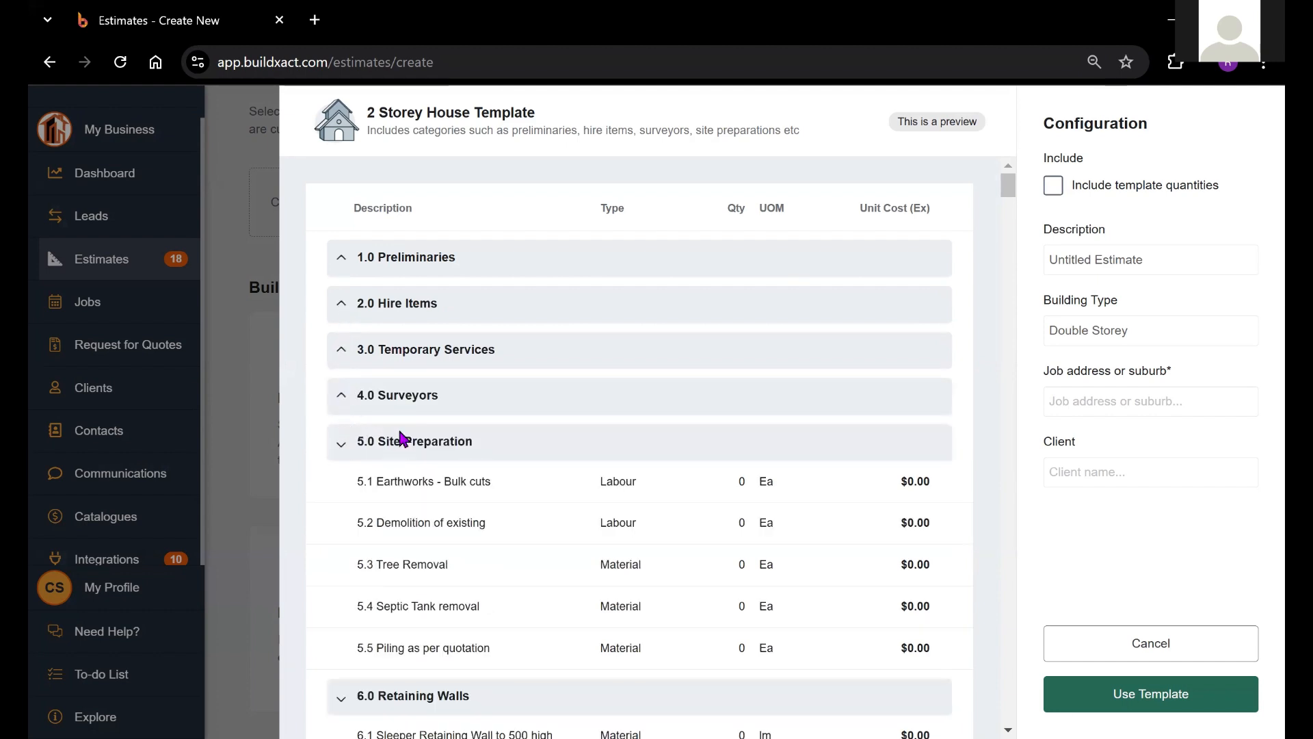
# Cancel the template preview and scroll through the 11 built-in templates
pyautogui.click(1134, 646)
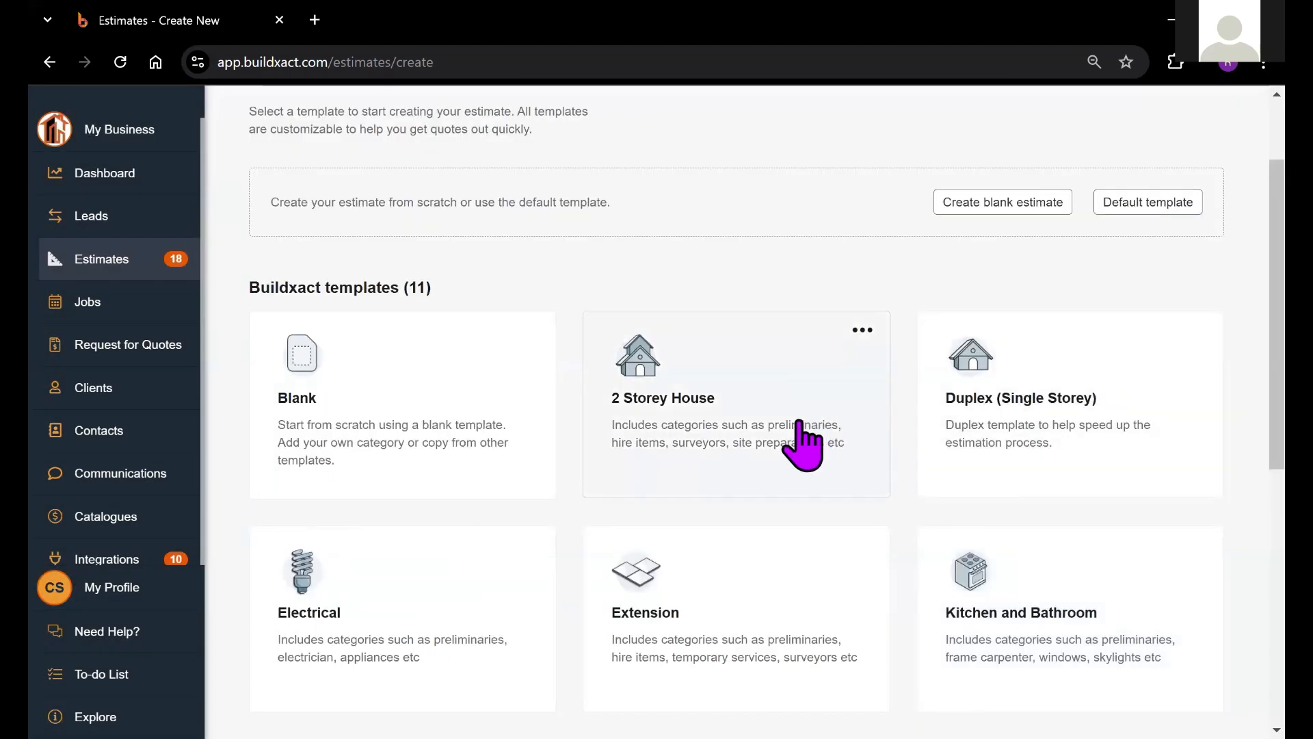
pyautogui.moveTo(1271, 313); pyautogui.dragTo(1271, 500)
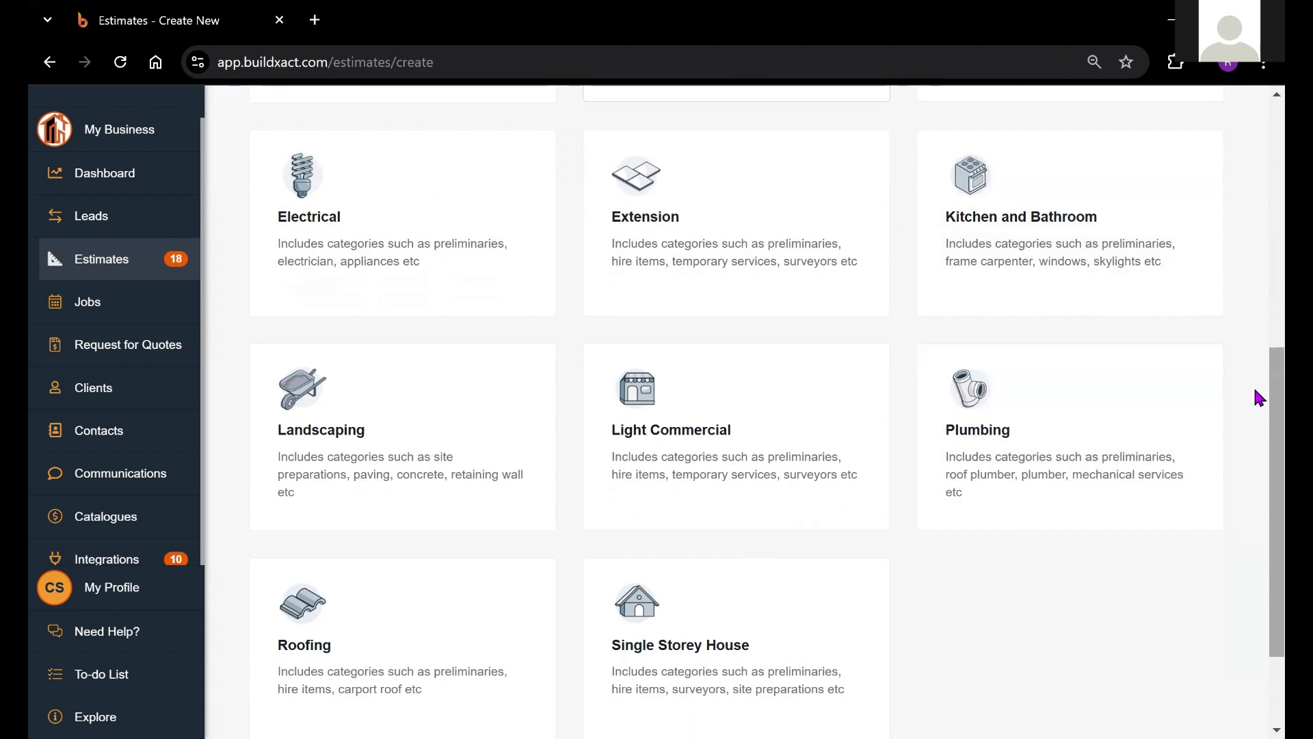
pyautogui.scroll(1, 1259, 360)
pyautogui.scroll(2, 1259, 360)
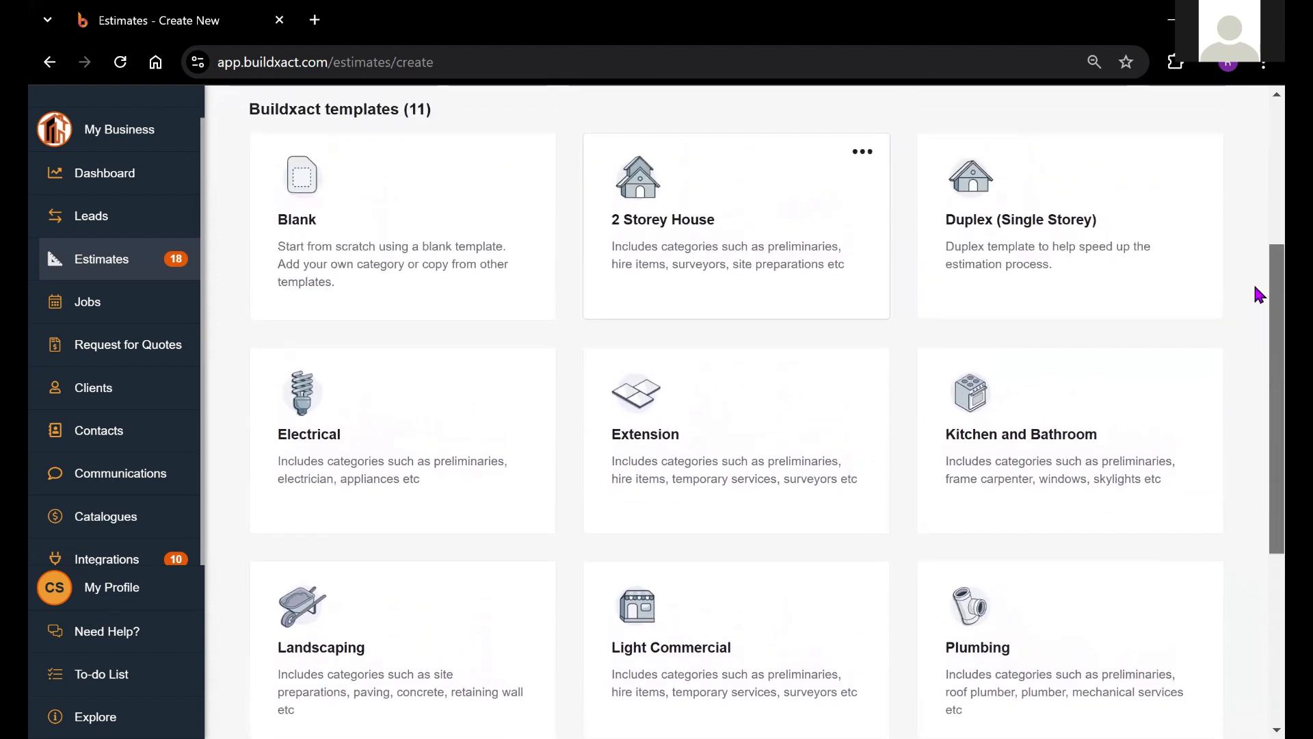
pyautogui.scroll(-1, 1259, 294)
pyautogui.scroll(1, 1259, 304)
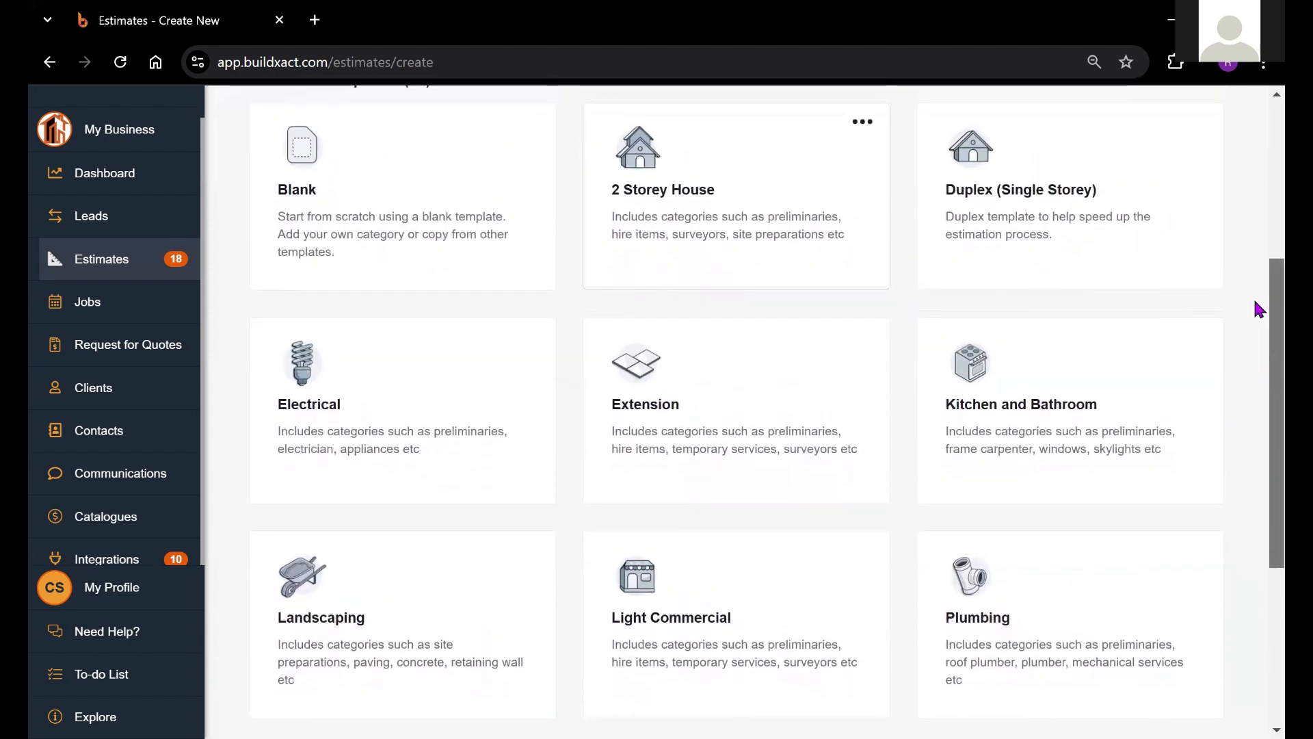
pyautogui.scroll(2, 1259, 301)
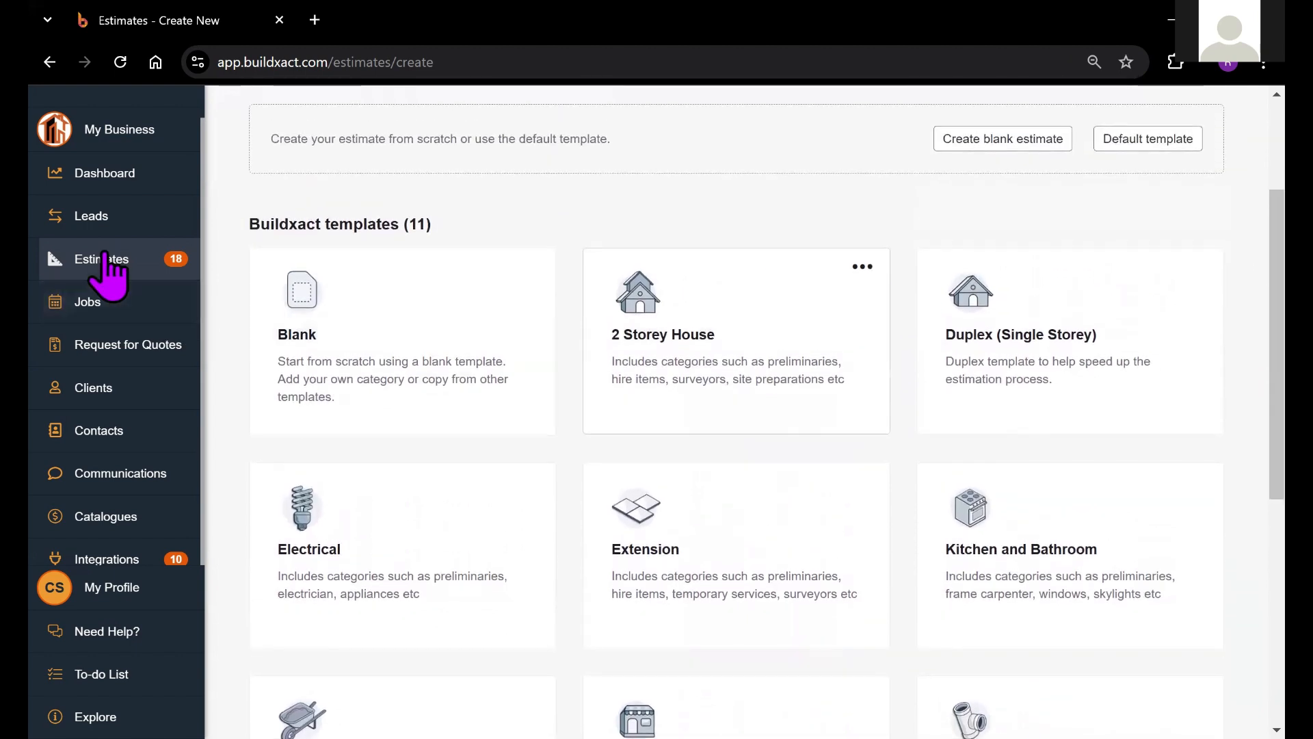
pyautogui.click(104, 258)
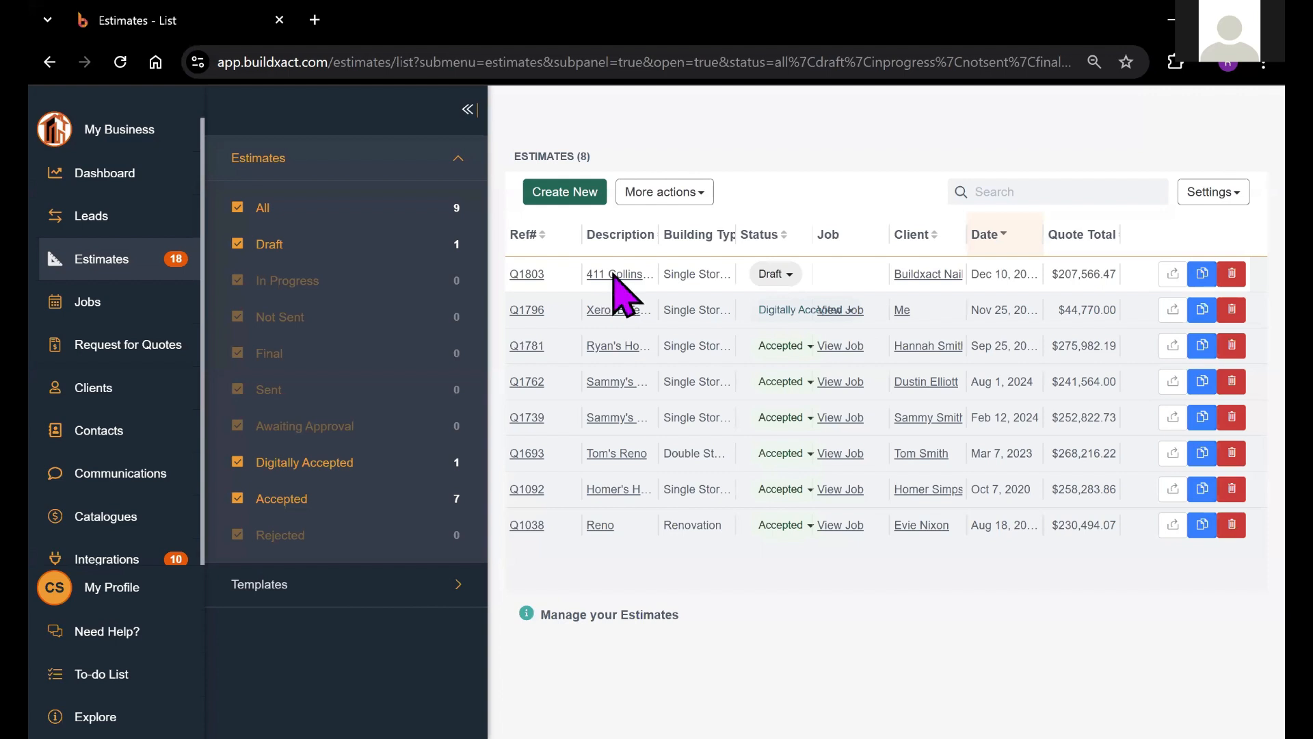
pyautogui.click(612, 273)
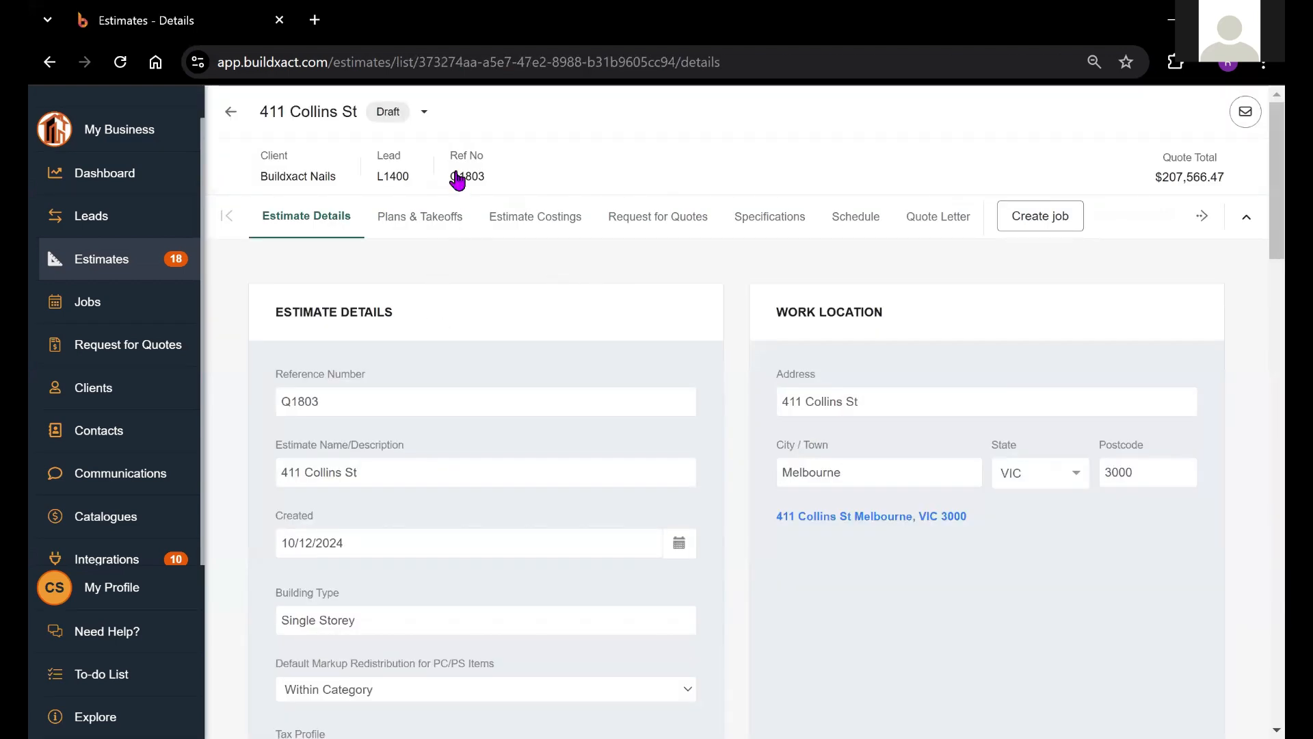
pyautogui.click(426, 115)
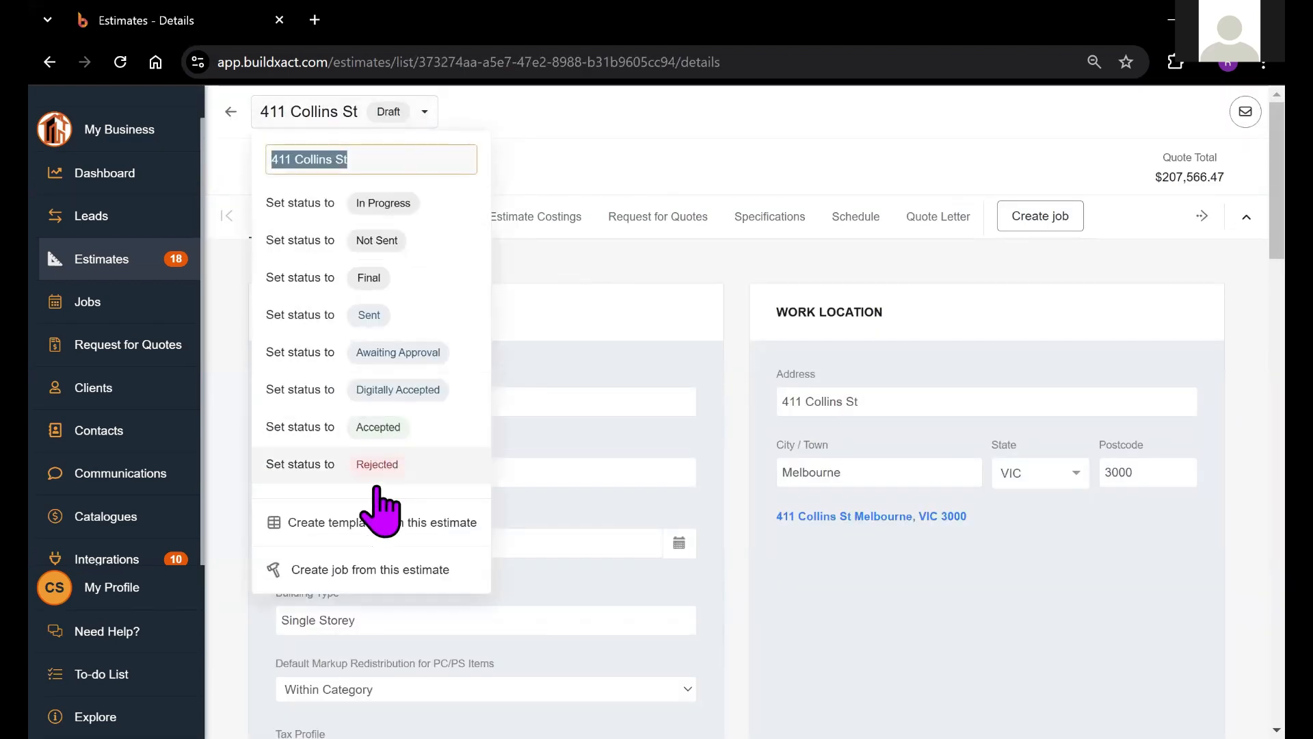
pyautogui.click(372, 525)
pyautogui.click(790, 483)
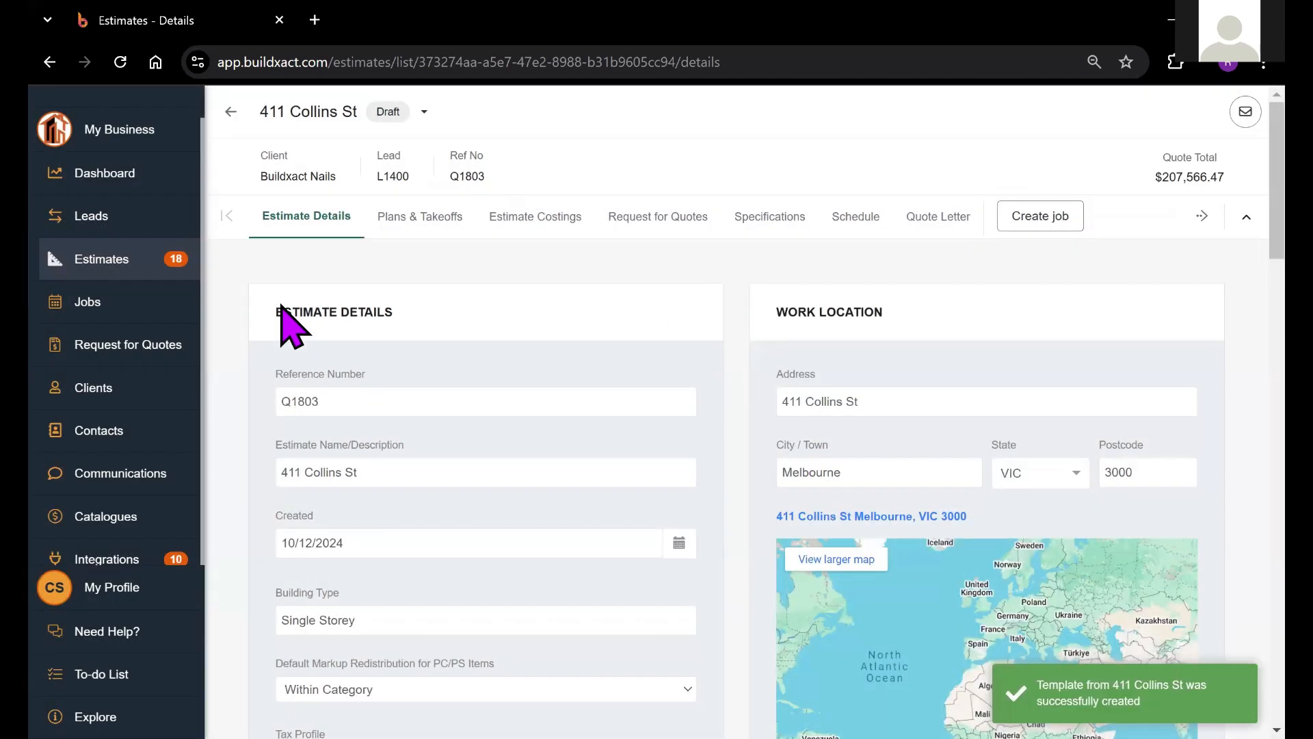
# Start a new estimate and preview, then cancel, the Template from 411 Collins St
pyautogui.click(126, 272)
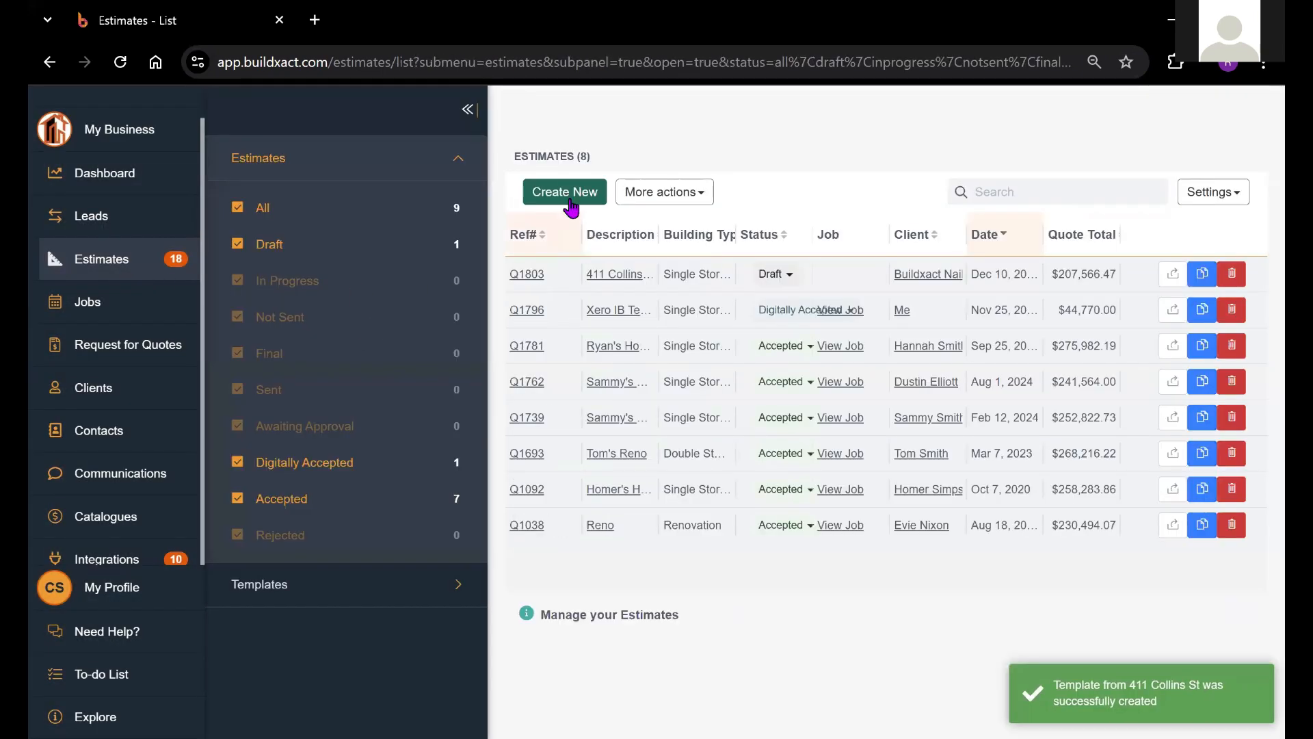
pyautogui.click(567, 194)
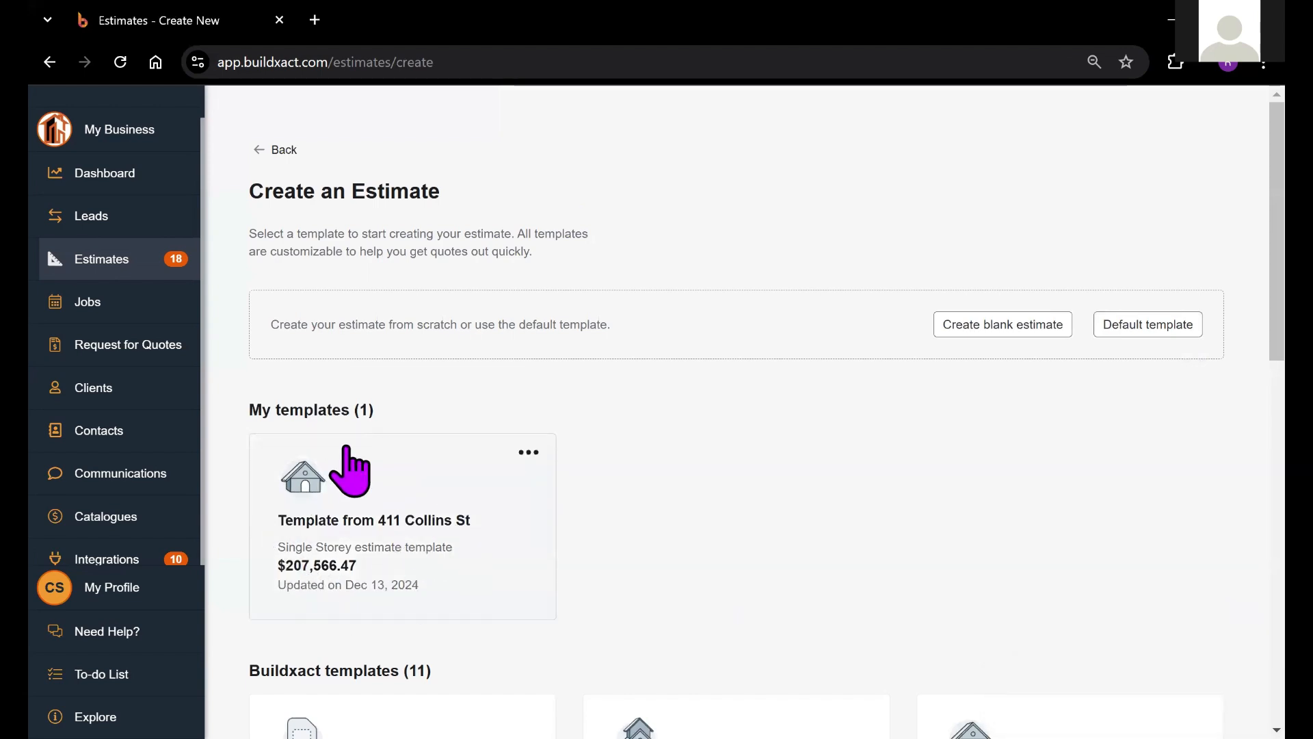
pyautogui.click(392, 531)
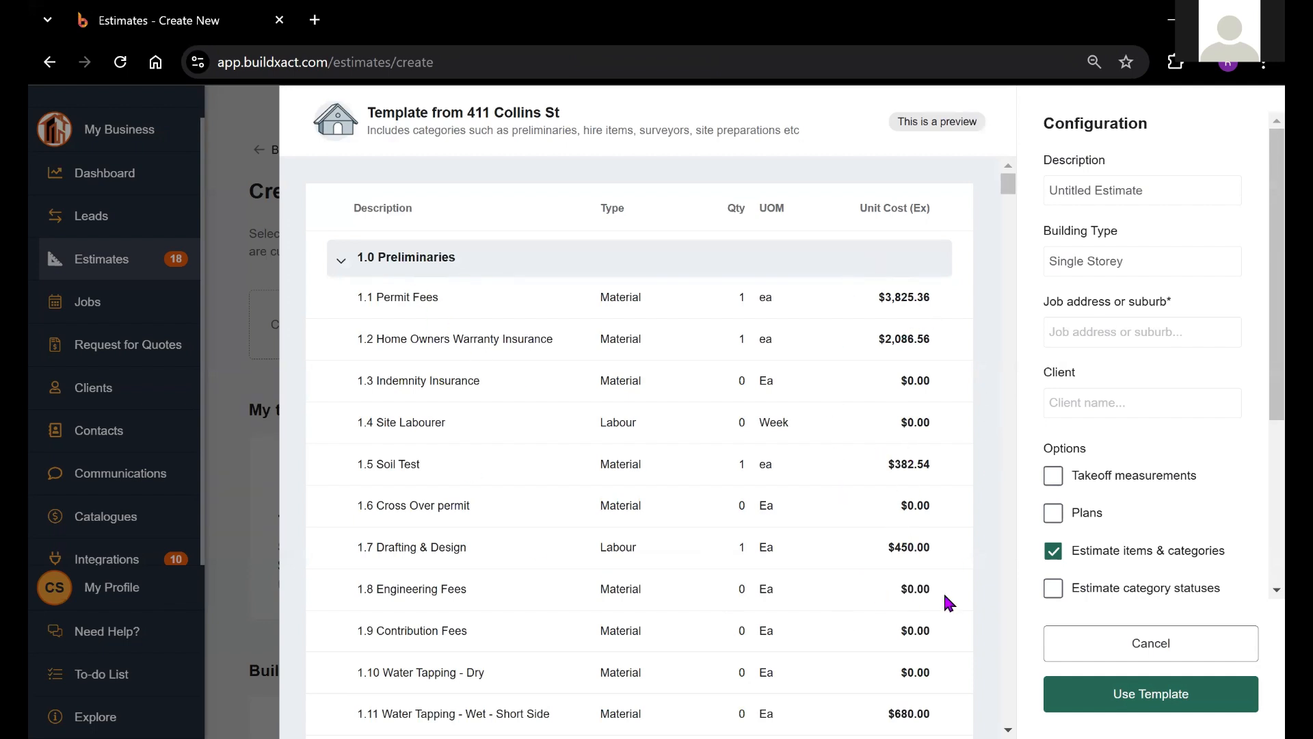
pyautogui.click(1152, 643)
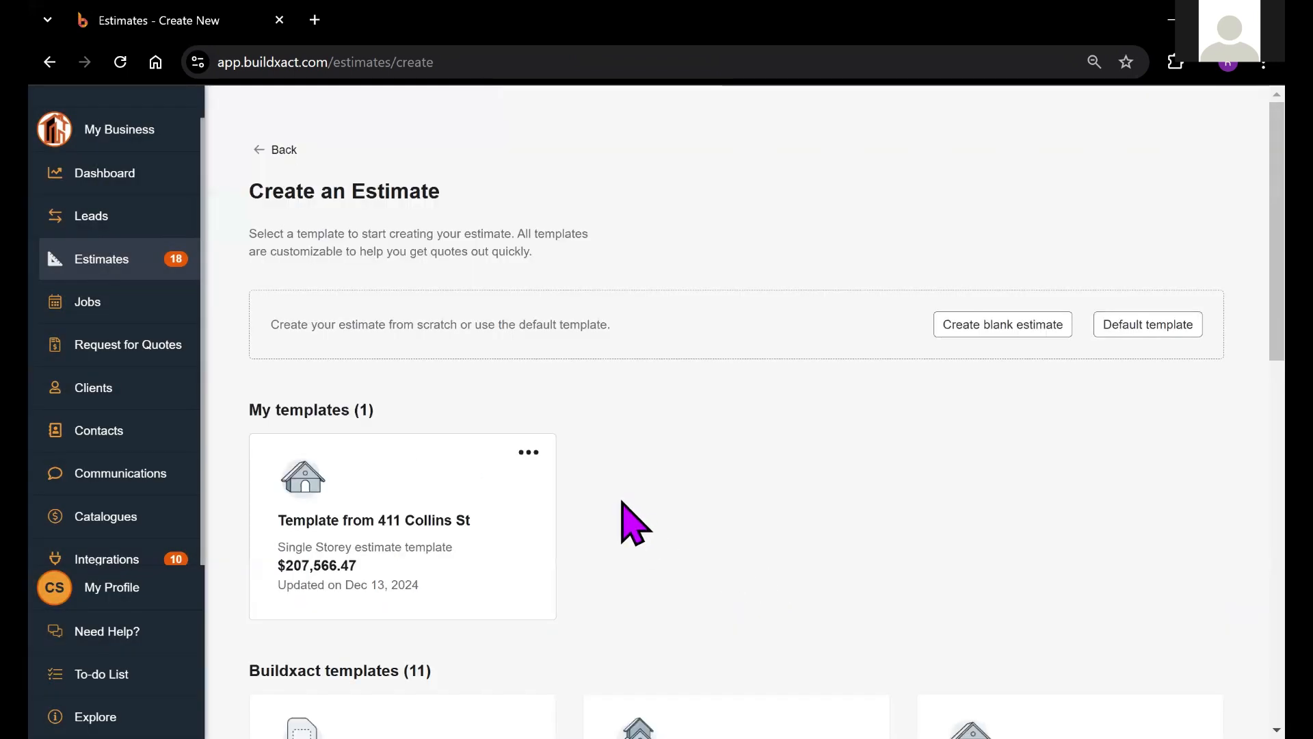
# Delete the saved Template from 411 Collins St and scroll to the Buildxact templates
pyautogui.click(528, 457)
pyautogui.click(587, 490)
pyautogui.click(816, 471)
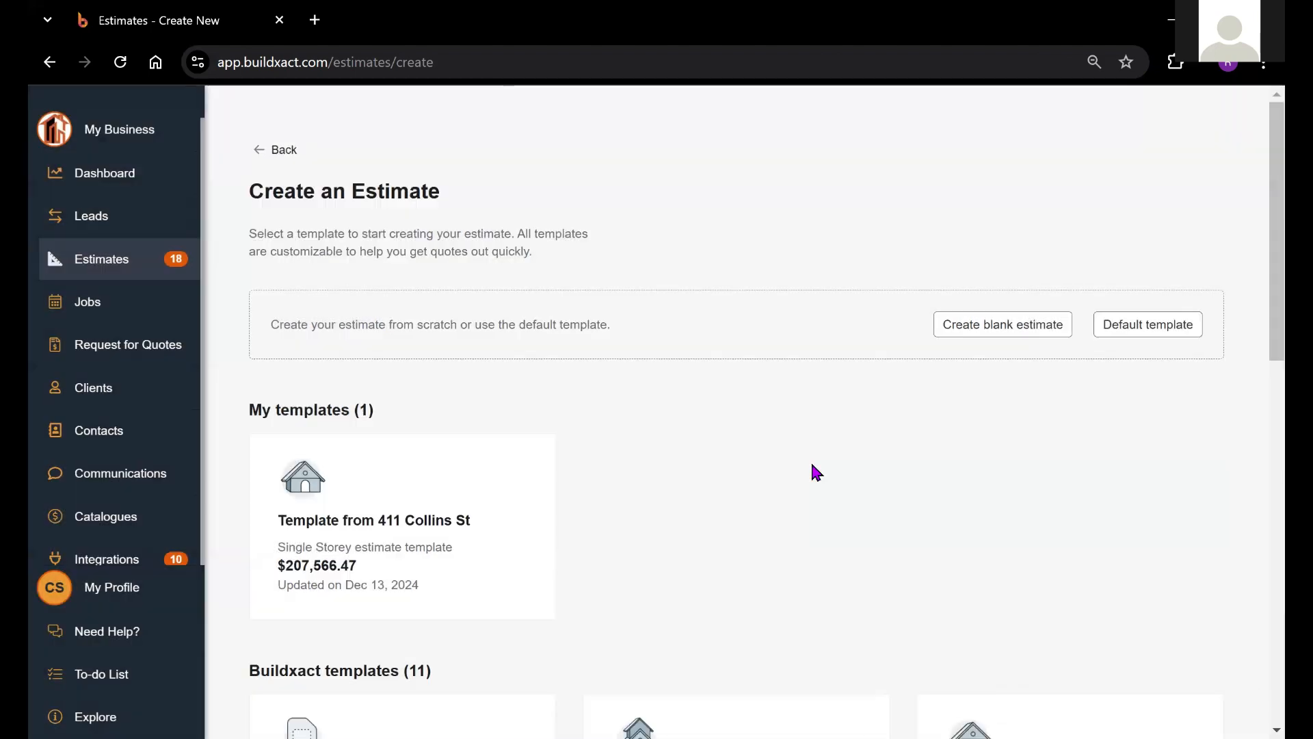
pyautogui.scroll(-3, 1258, 411)
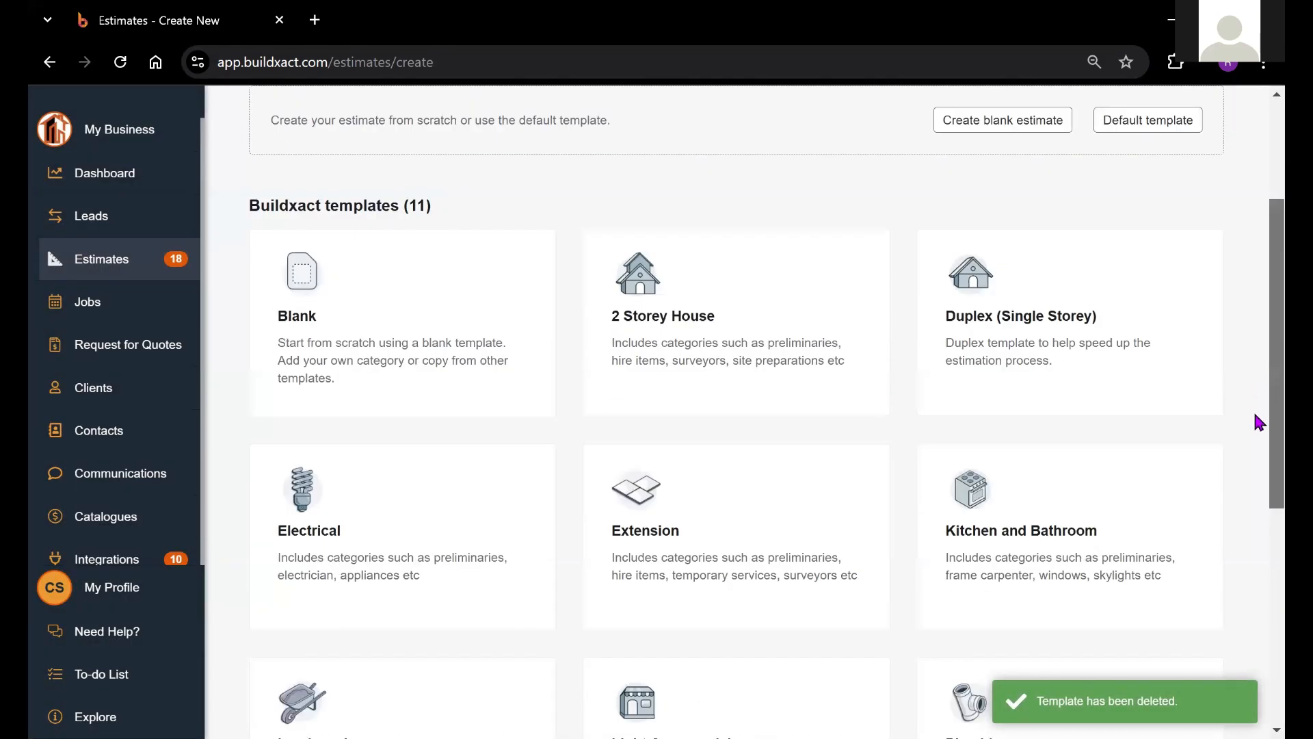
pyautogui.scroll(-5, 1259, 418)
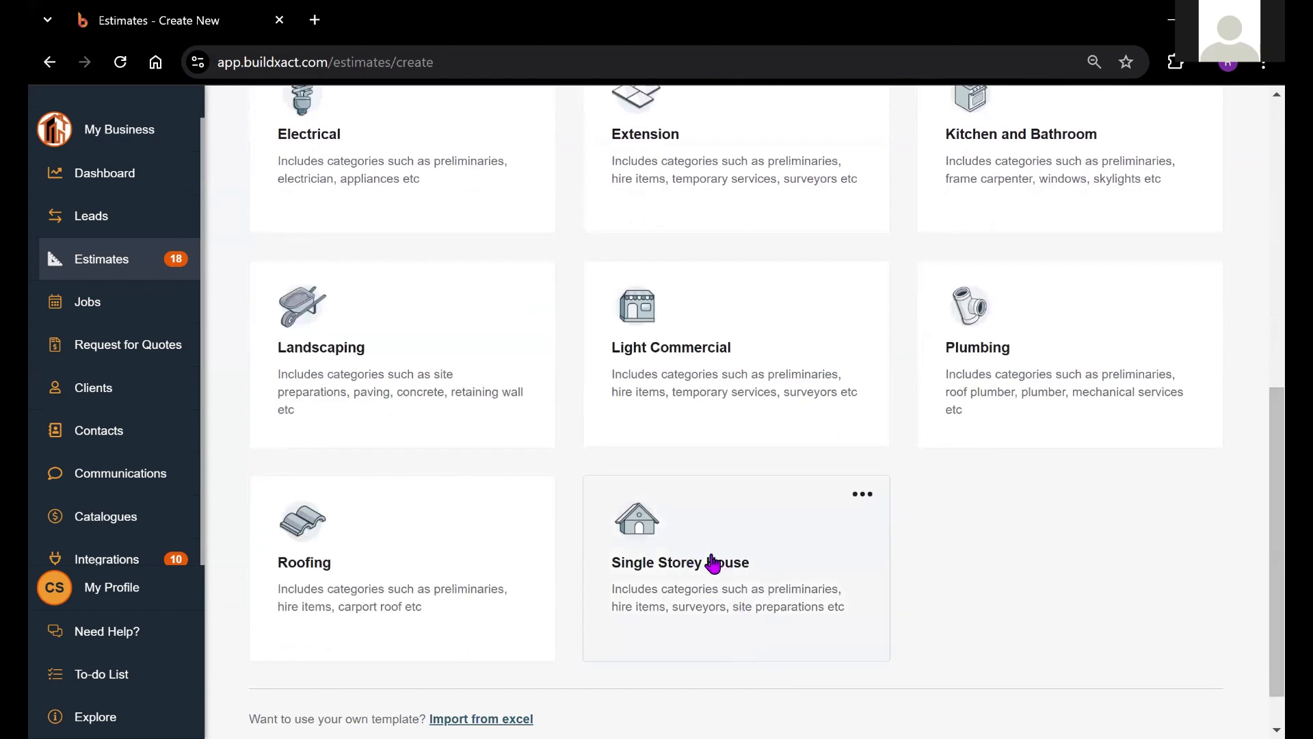
# Preview Single Storey House, folding Preliminaries, Hire Items and Temporary Services but keeping Surveyors open
pyautogui.click(713, 563)
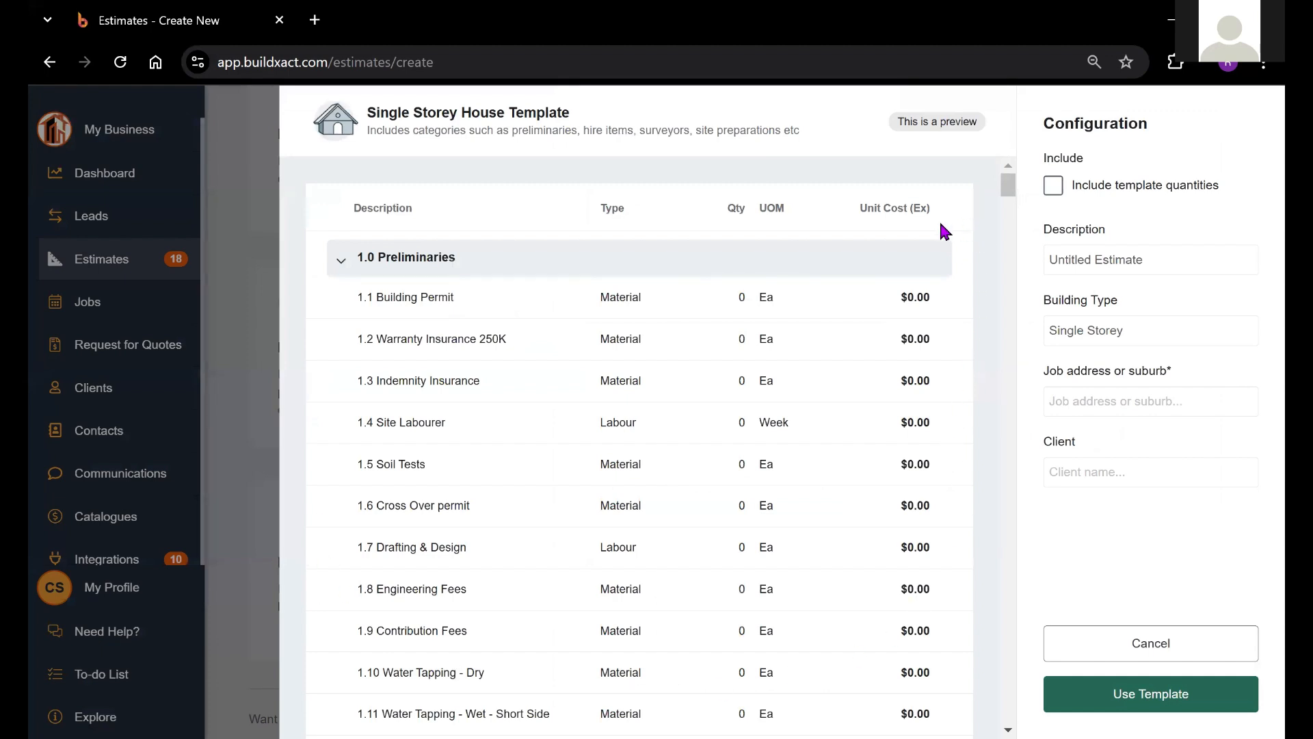
pyautogui.click(340, 262)
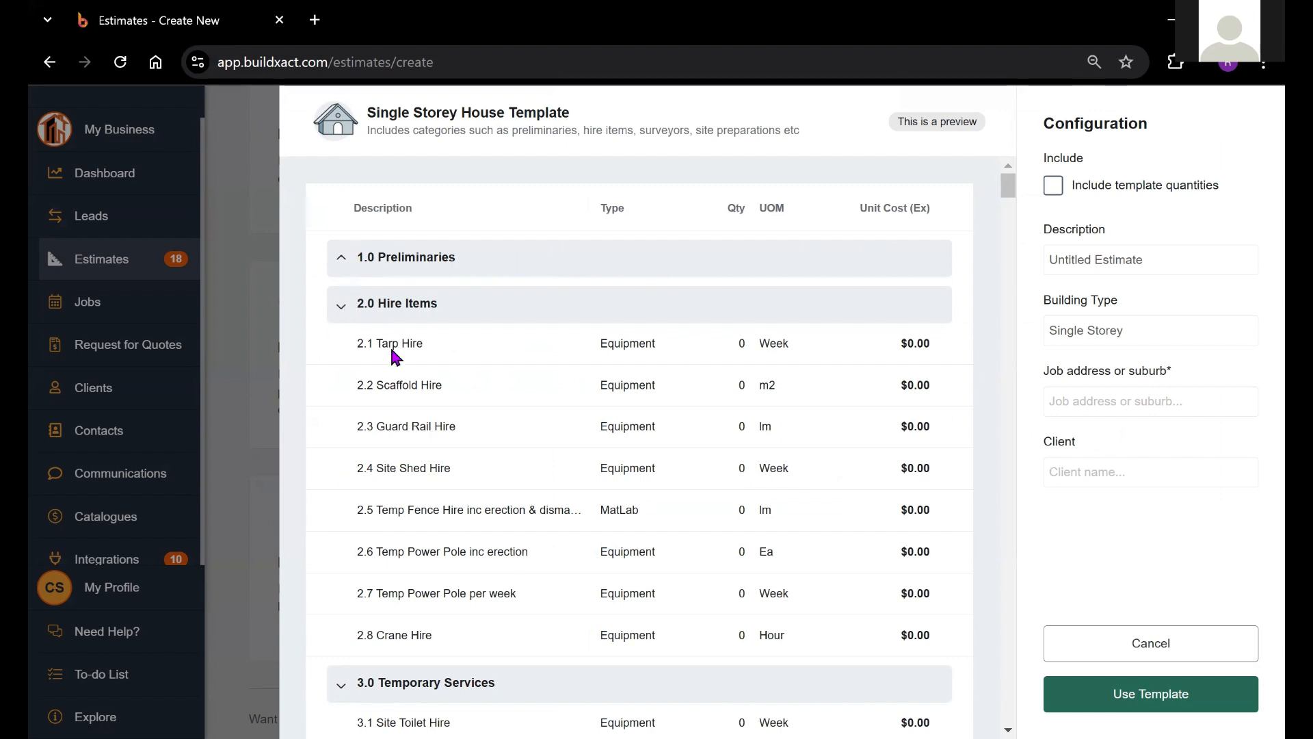
pyautogui.click(338, 315)
pyautogui.click(339, 350)
pyautogui.click(342, 393)
pyautogui.click(343, 398)
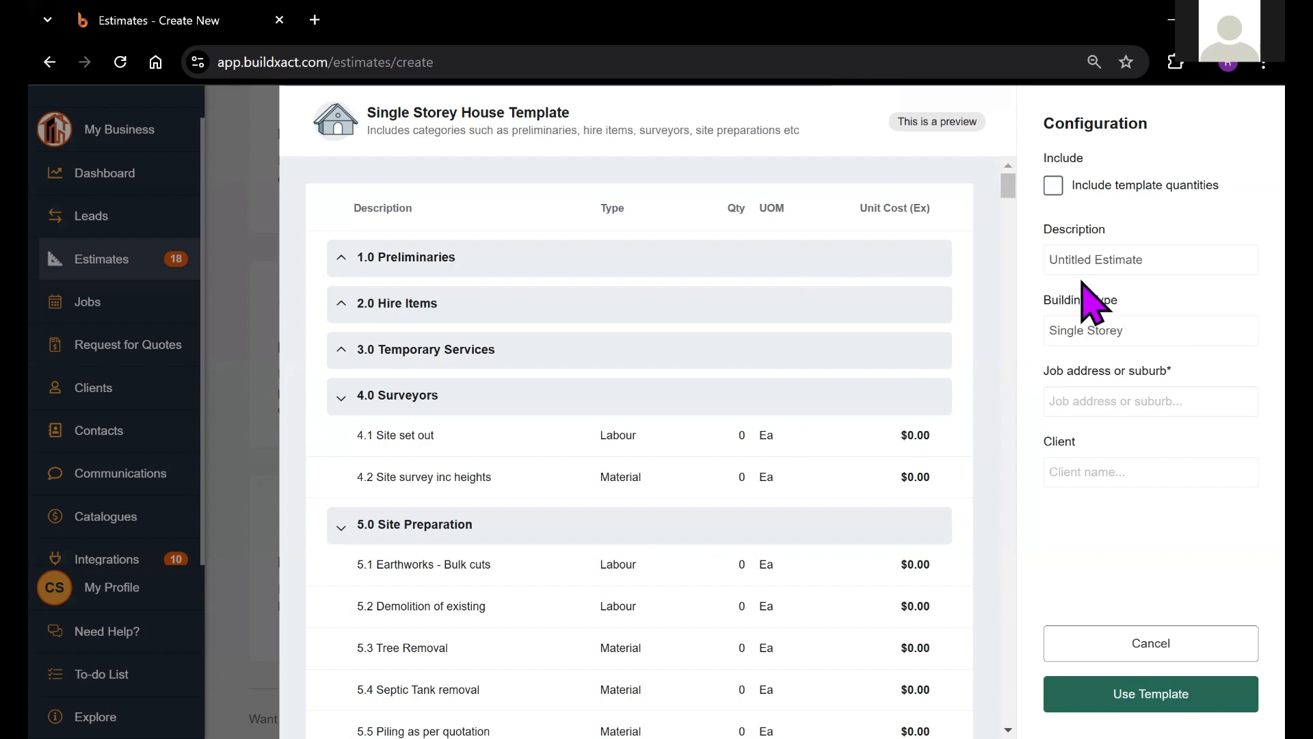
# Set the description to 'Buildxact Demonstration' and the job address to 411 Collins Street, Melbourne
pyautogui.tripleClick(1115, 260)
pyautogui.write('Buildxact Demonstration')
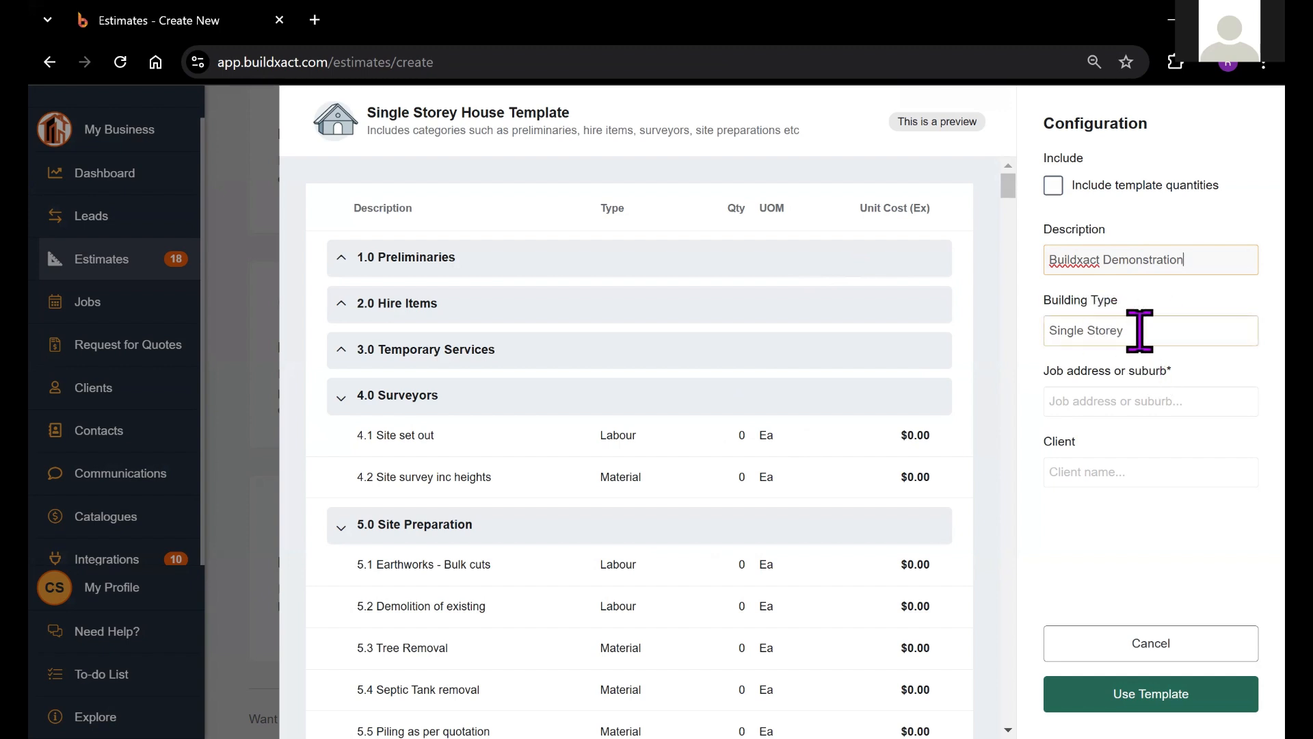
pyautogui.click(1131, 396)
pyautogui.write('411 Col')
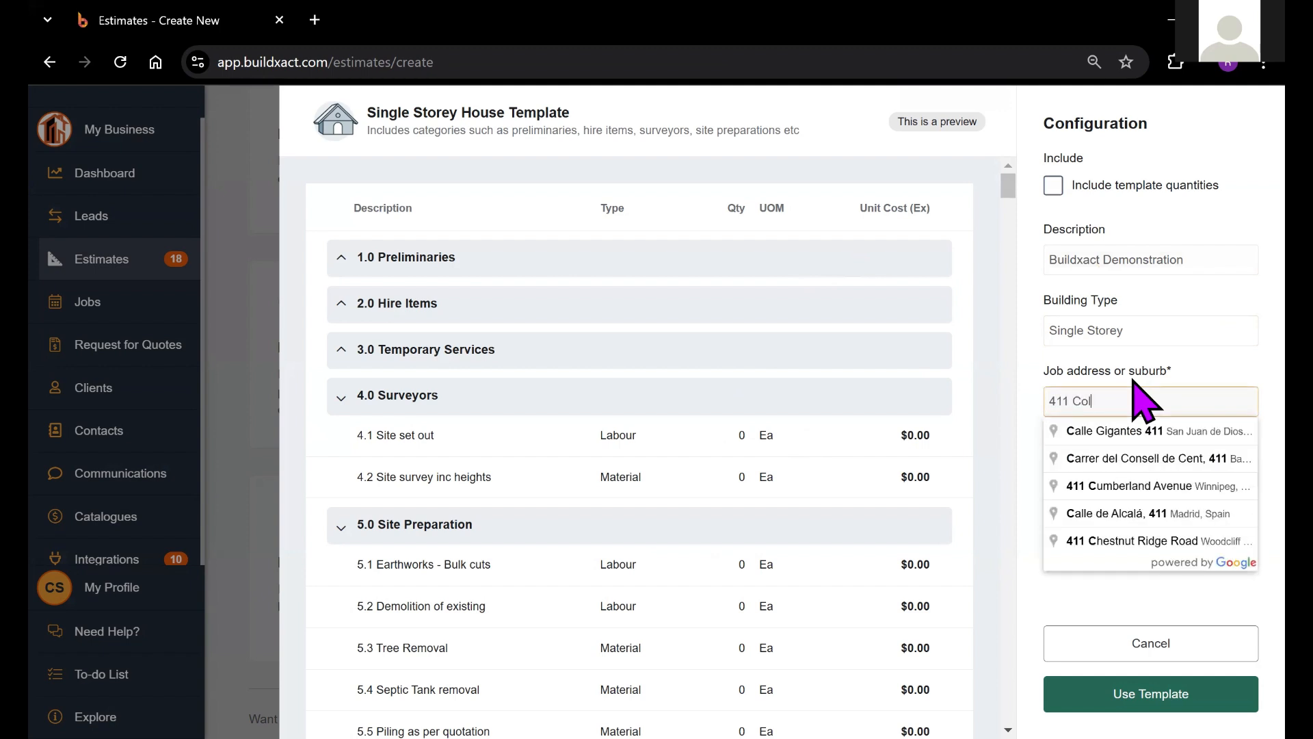
pyautogui.write('lins Street')
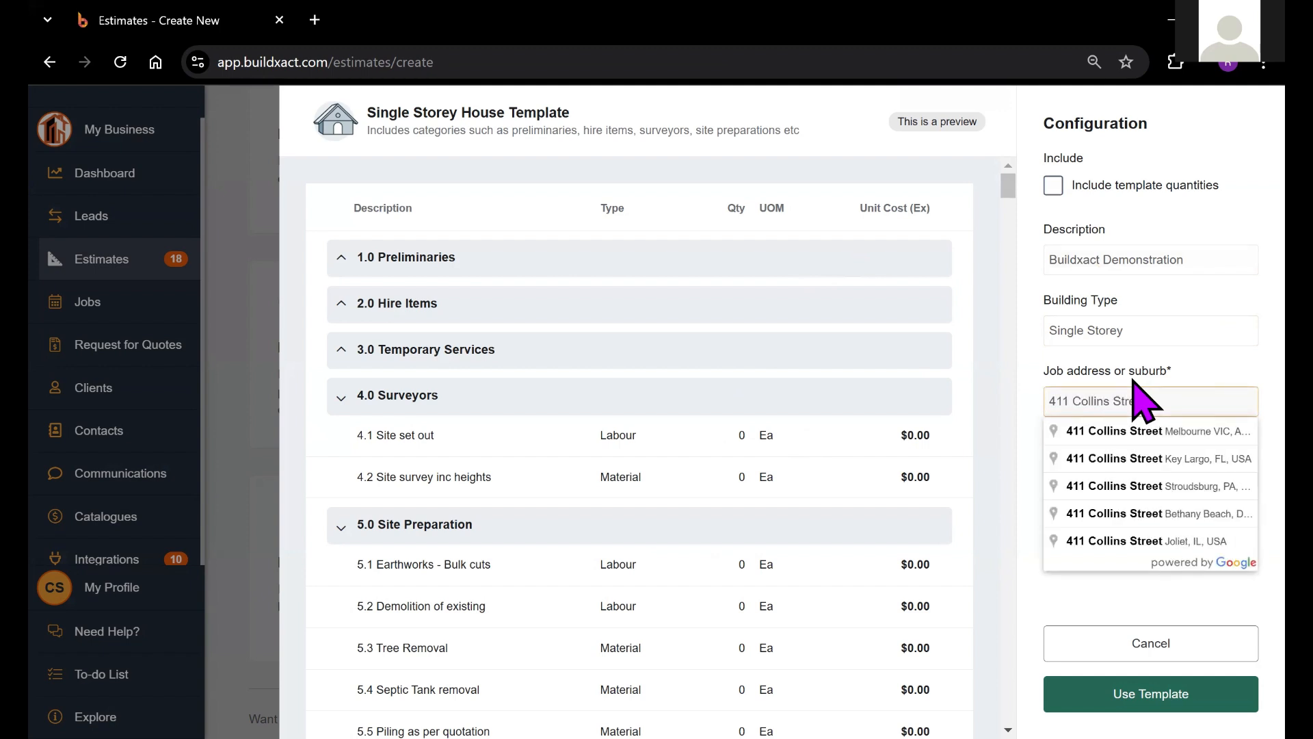
pyautogui.click(1163, 430)
# Choose Buildxact Nails as the client and create the estimate from the template
pyautogui.click(1122, 475)
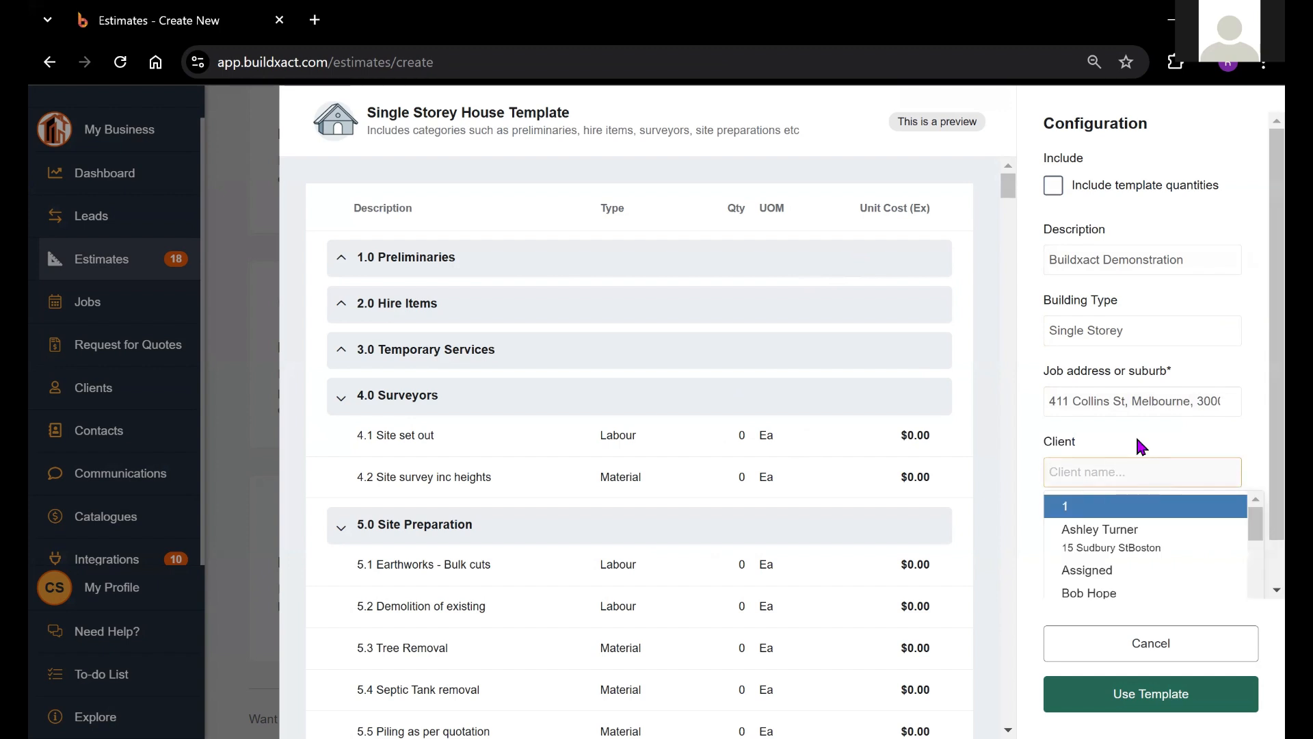
pyautogui.moveTo(1255, 522); pyautogui.dragTo(1256, 548)
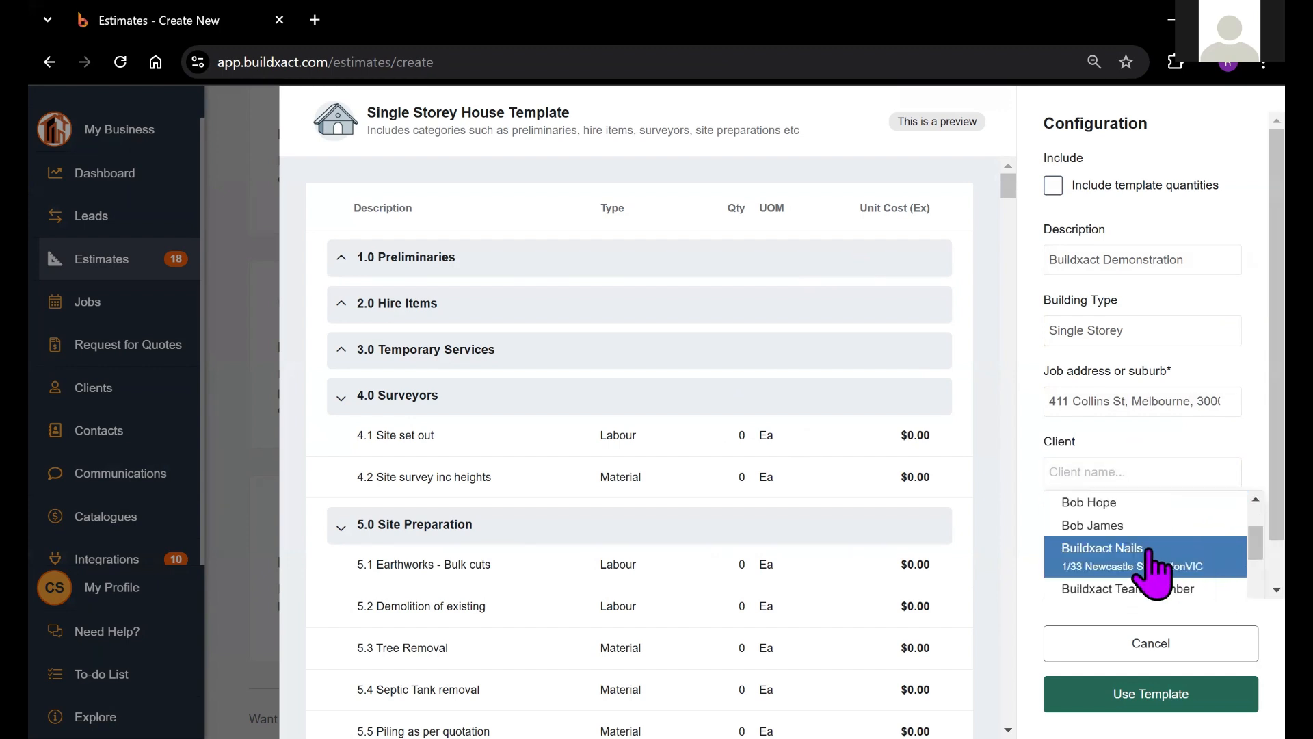
pyautogui.click(1125, 558)
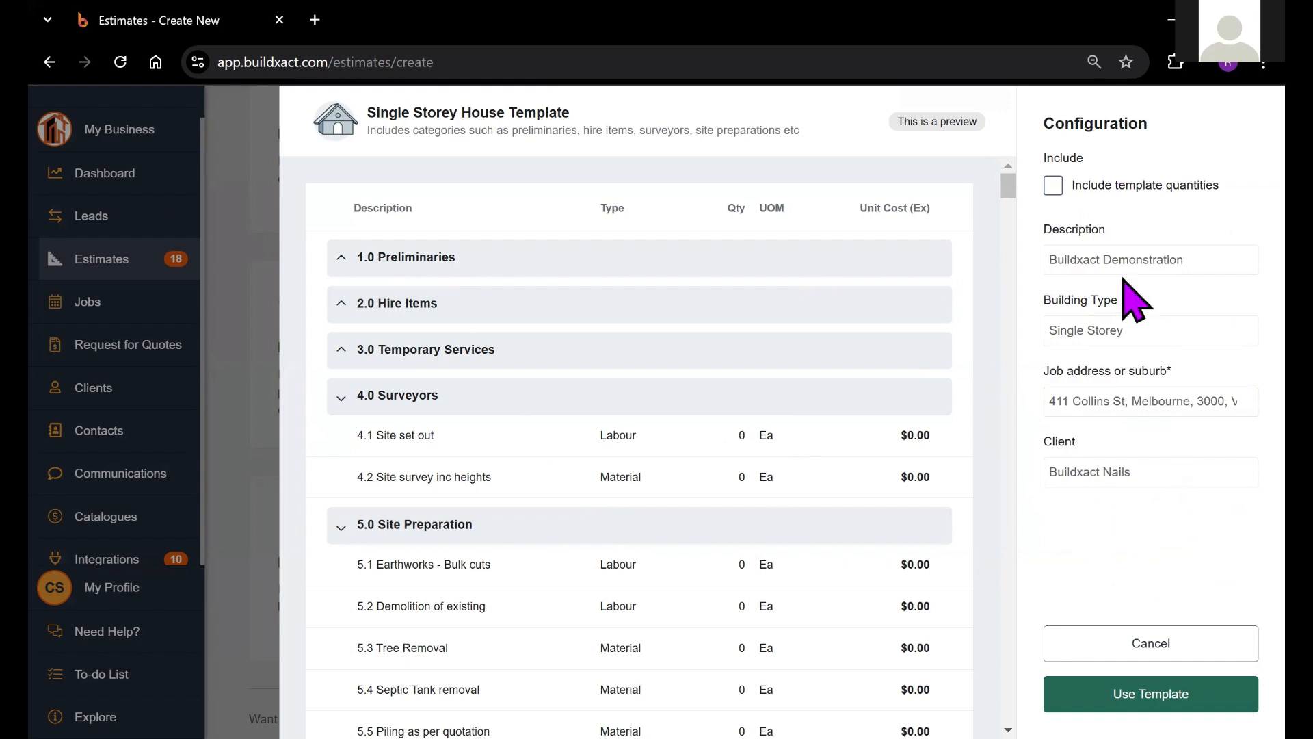
pyautogui.click(1151, 692)
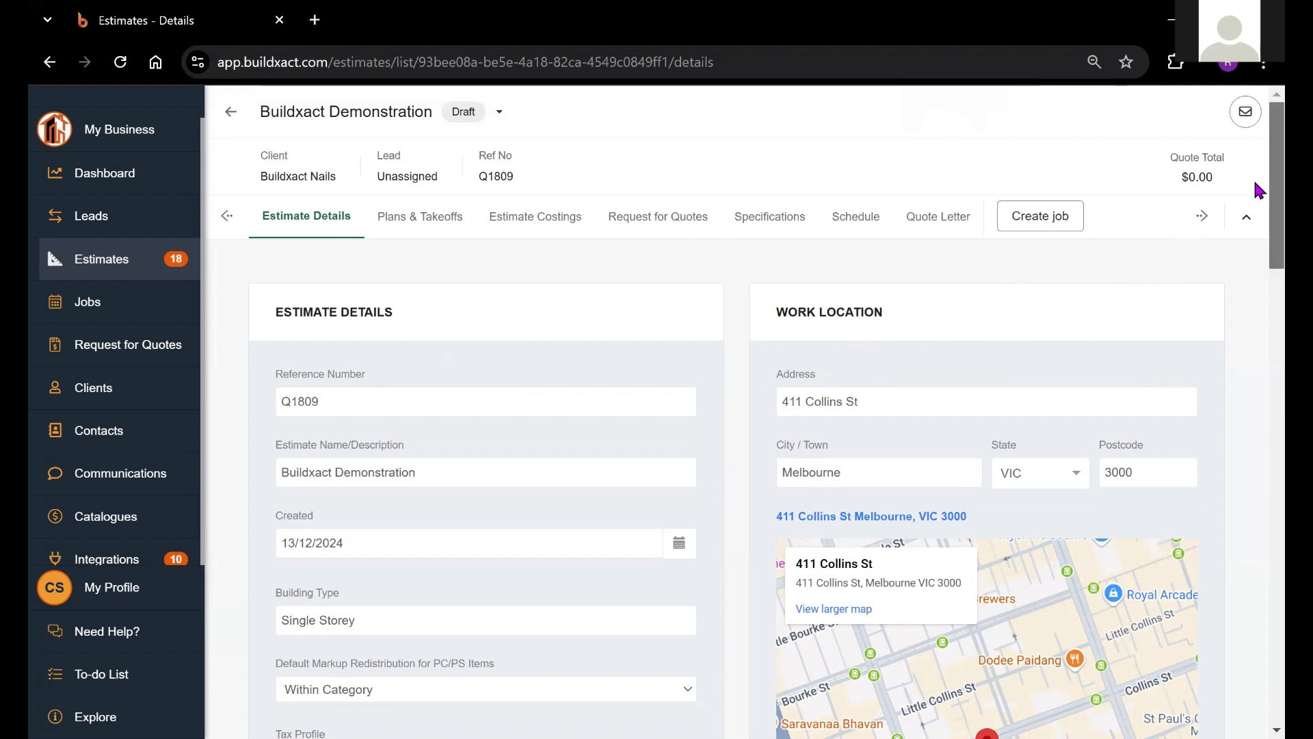
# Scroll through the new estimate's details to review the client and work location
pyautogui.scroll(-1, 1259, 198)
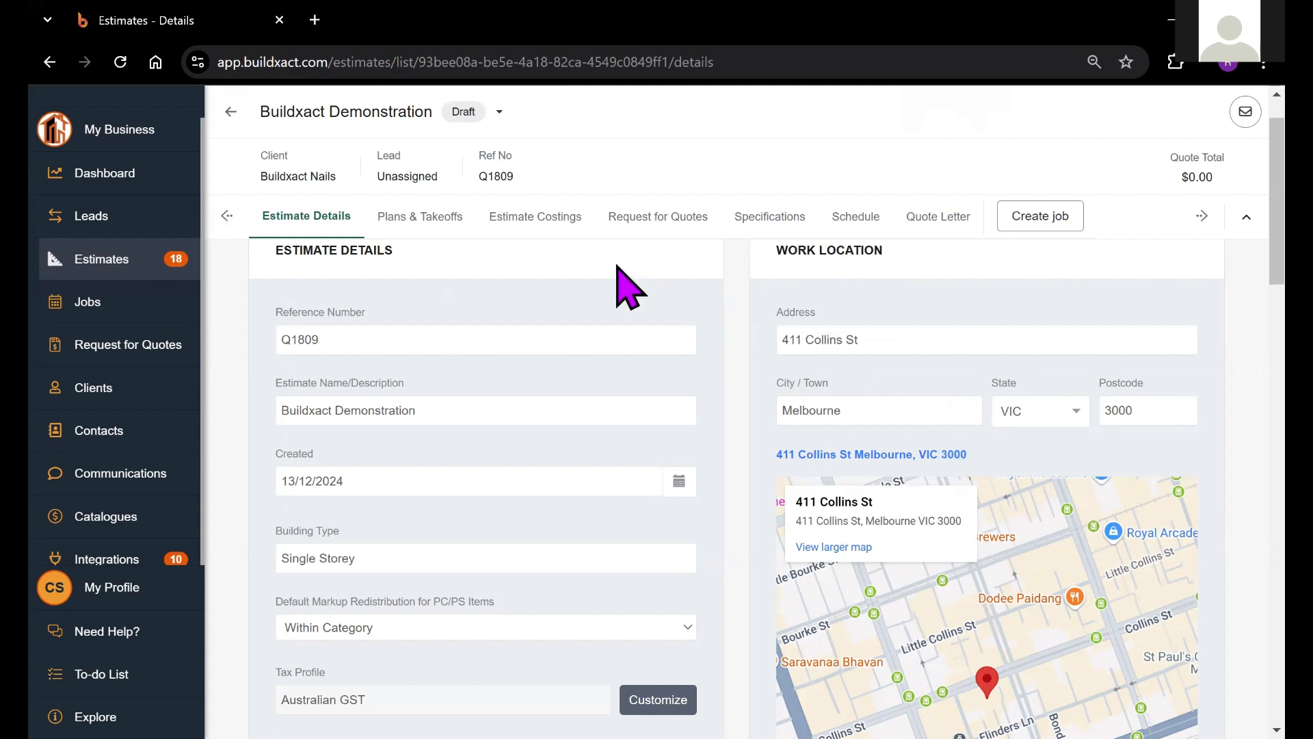
pyautogui.scroll(1, 1216, 301)
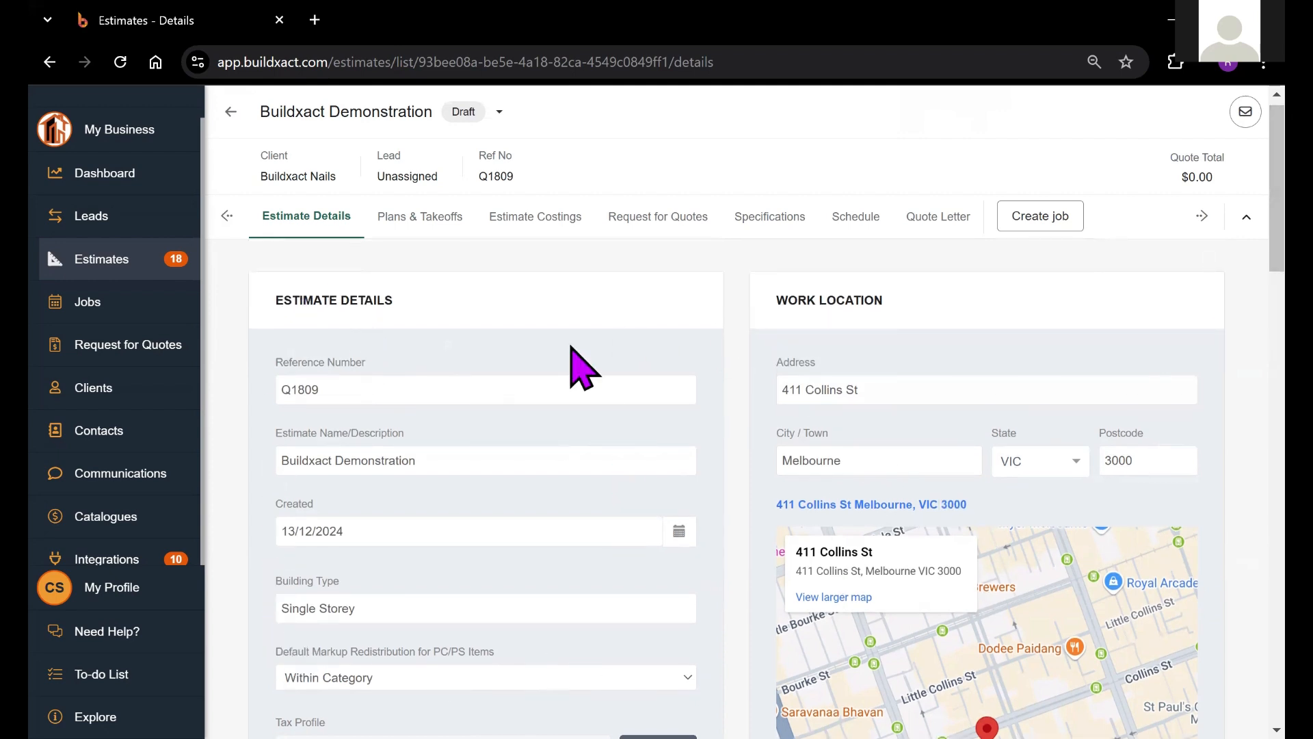
# Enter a new reference number for the estimate, deleting an extra 0
pyautogui.doubleClick(352, 389)
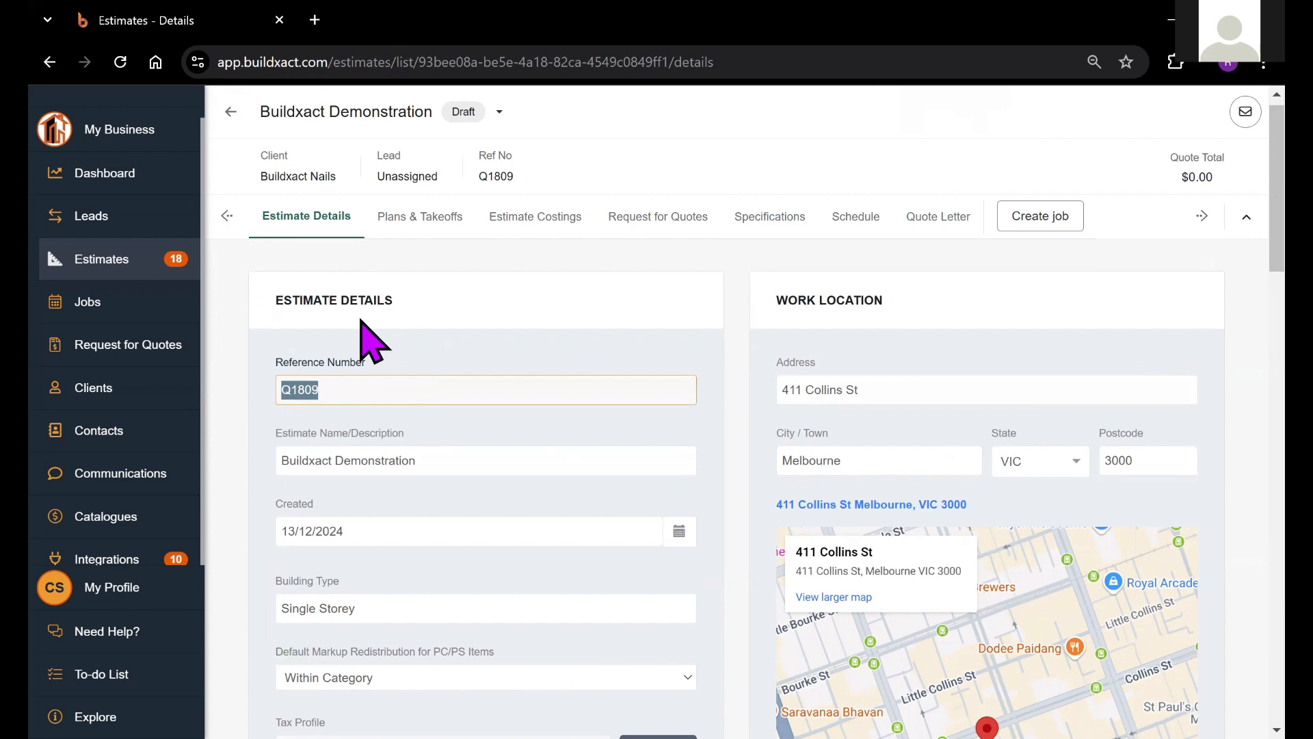
pyautogui.write('Q00076')
pyautogui.click(307, 388)
pyautogui.press('BackSpace')
pyautogui.click(547, 311)
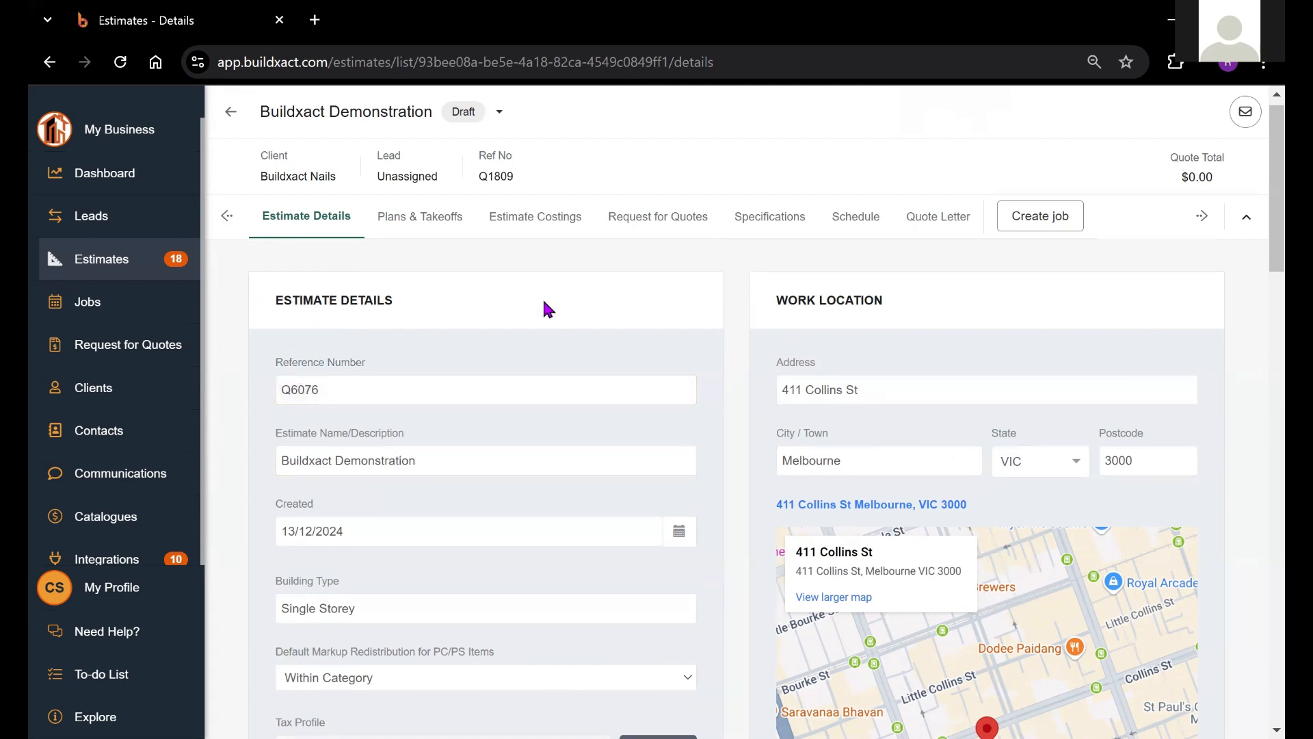
# Scroll down past the name and Building Type fields to review the Buildxact Nails client details
pyautogui.click(322, 460)
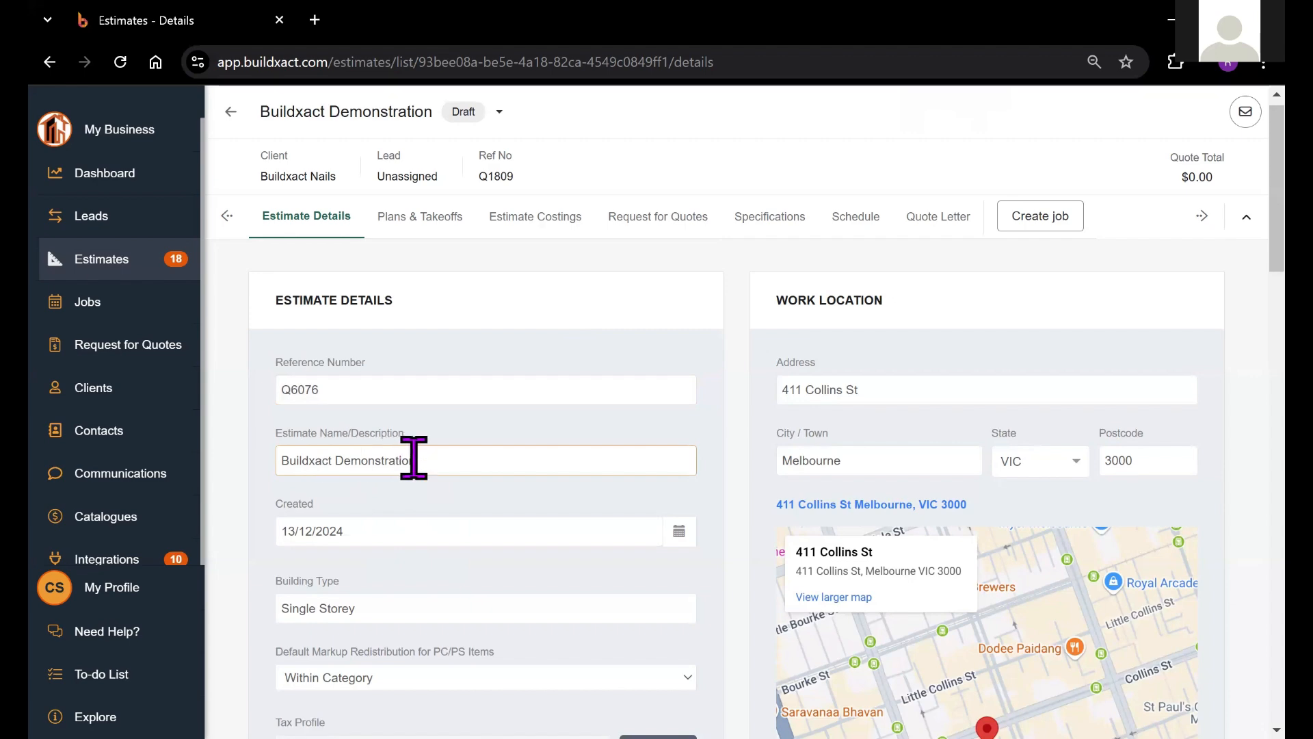
pyautogui.click(1216, 416)
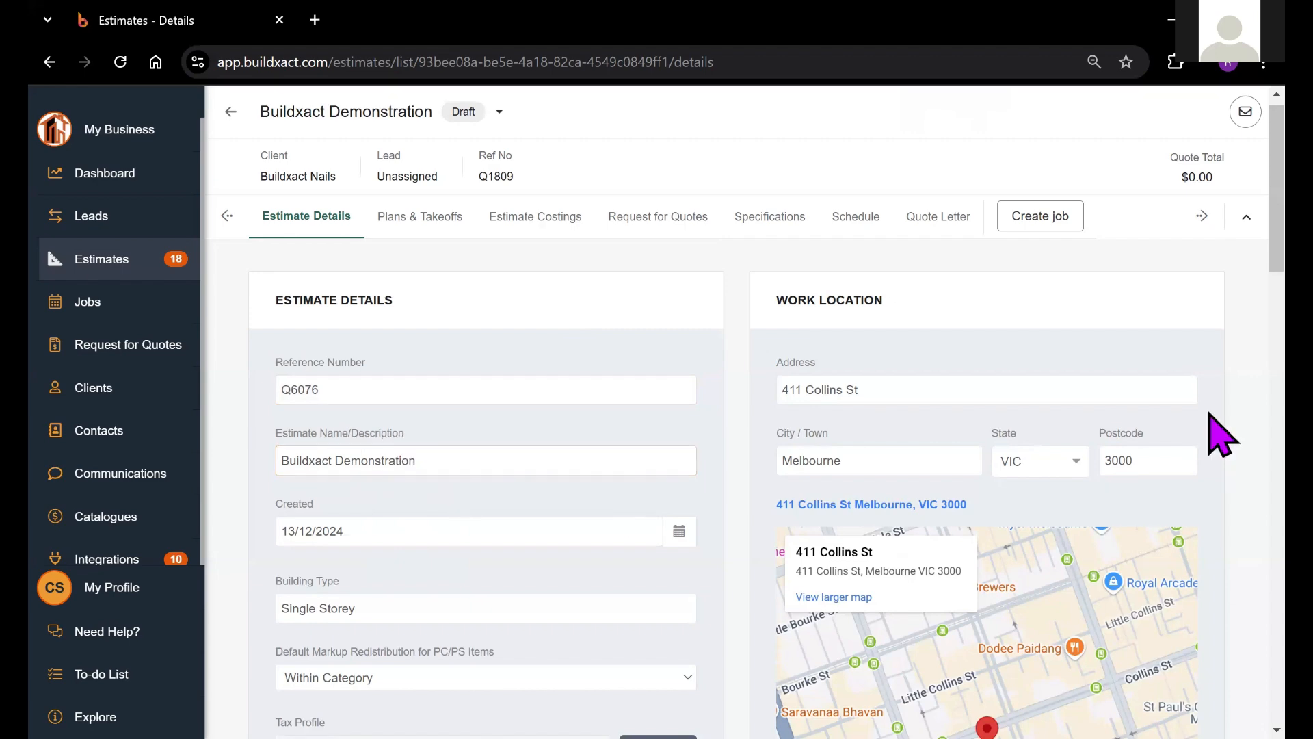
pyautogui.scroll(-3, 1216, 308)
pyautogui.scroll(-1, 1221, 349)
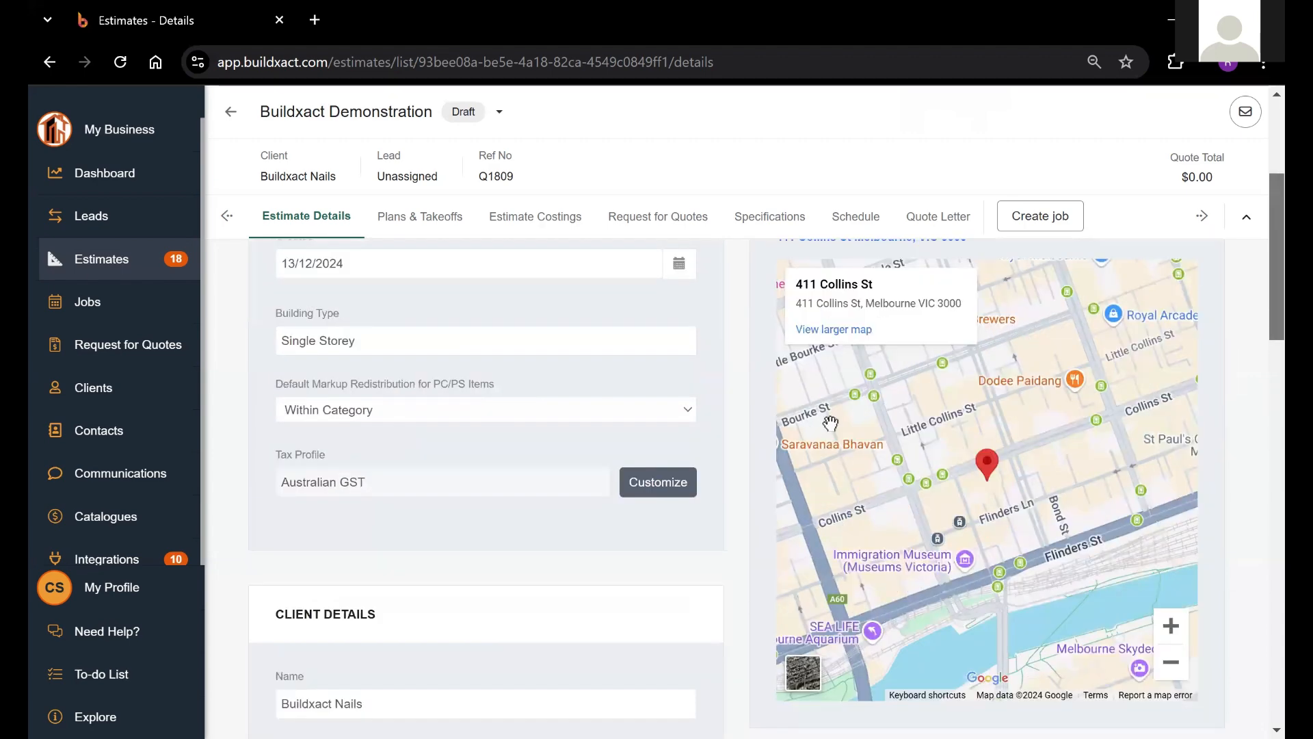
pyautogui.click(540, 336)
pyautogui.click(1211, 342)
pyautogui.scroll(-3, 1212, 345)
pyautogui.scroll(-3, 1221, 383)
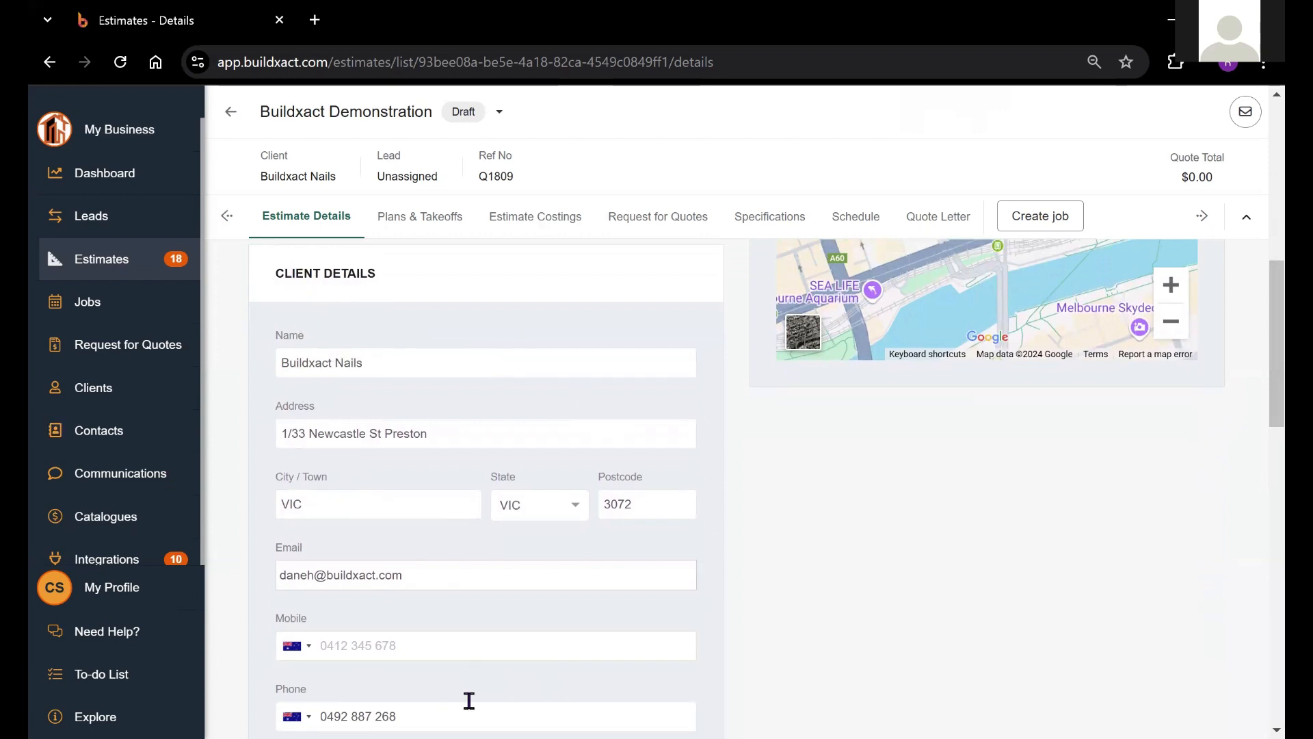
pyautogui.click(345, 429)
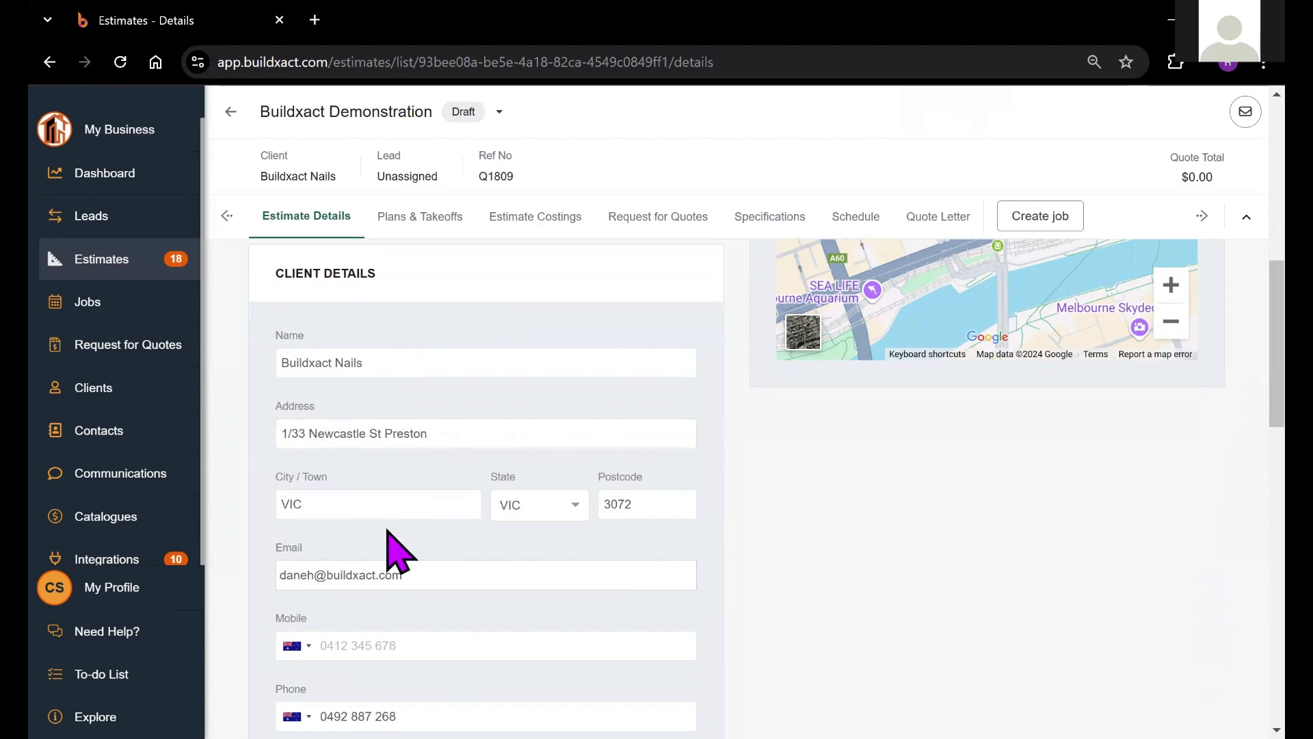
pyautogui.moveTo(1254, 302); pyautogui.dragTo(1256, 343)
pyautogui.scroll(-8, 1259, 352)
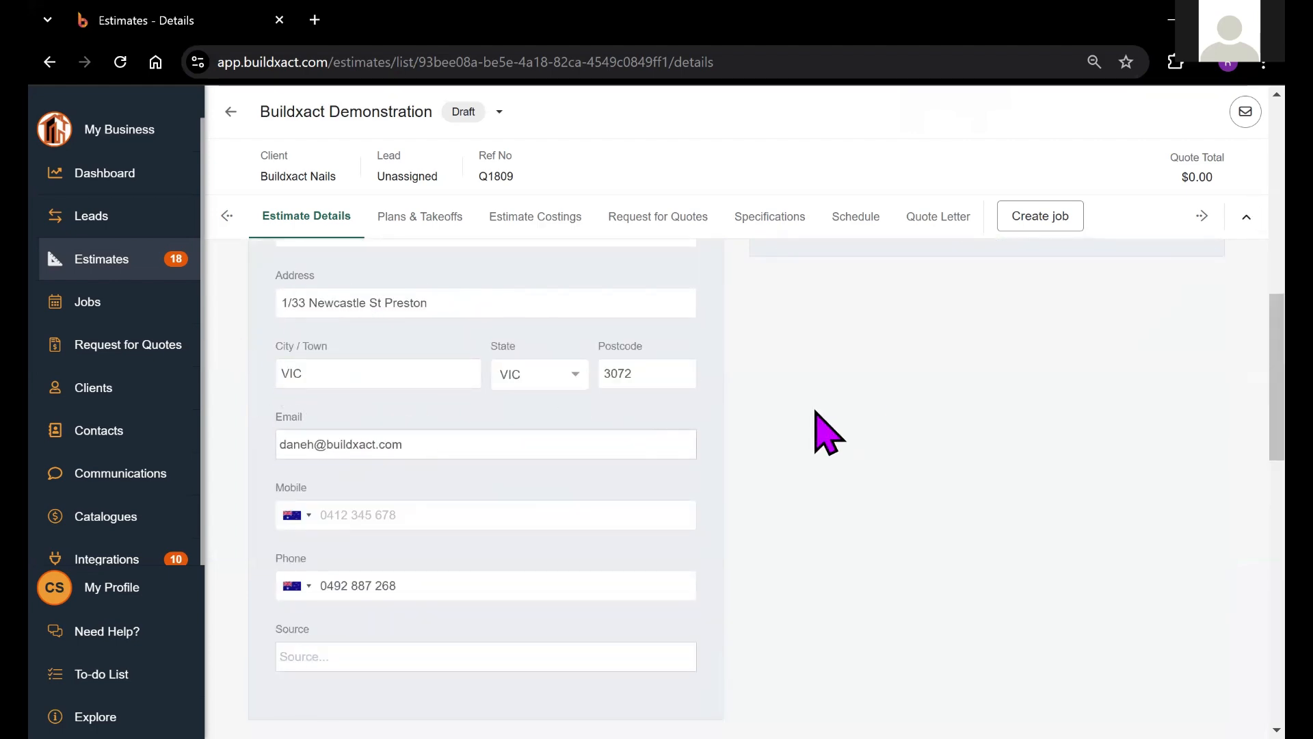
# Add the note 'Interested in retaining wall 900mm' in the estimate's Notes card
pyautogui.scroll(-7, 1223, 366)
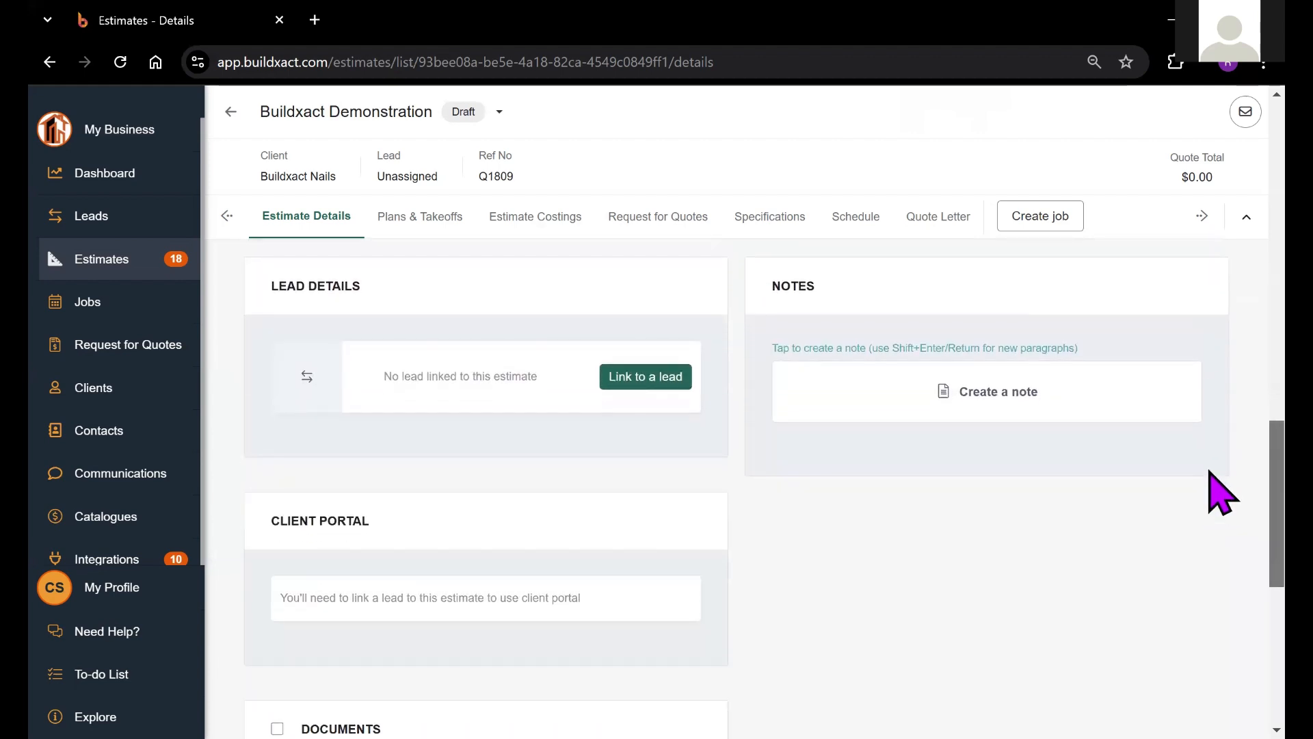
pyautogui.scroll(-1, 1223, 494)
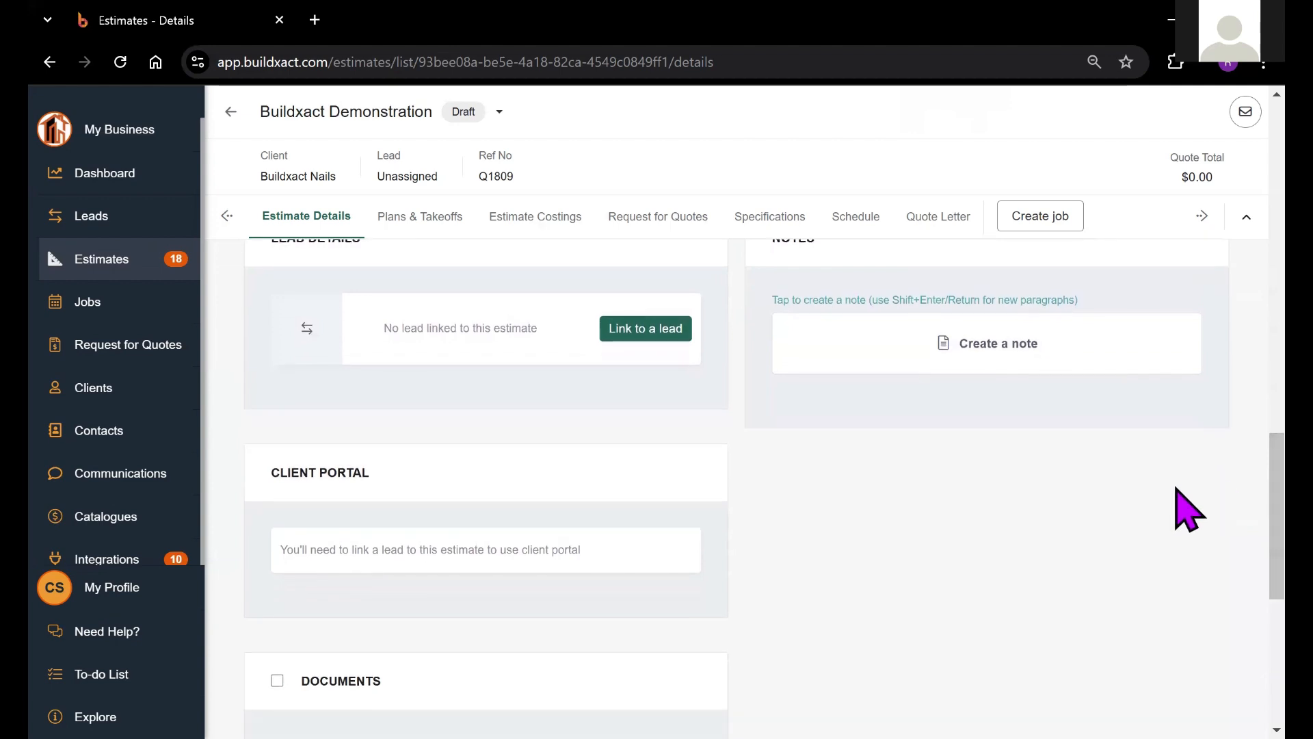
pyautogui.scroll(2, 1221, 472)
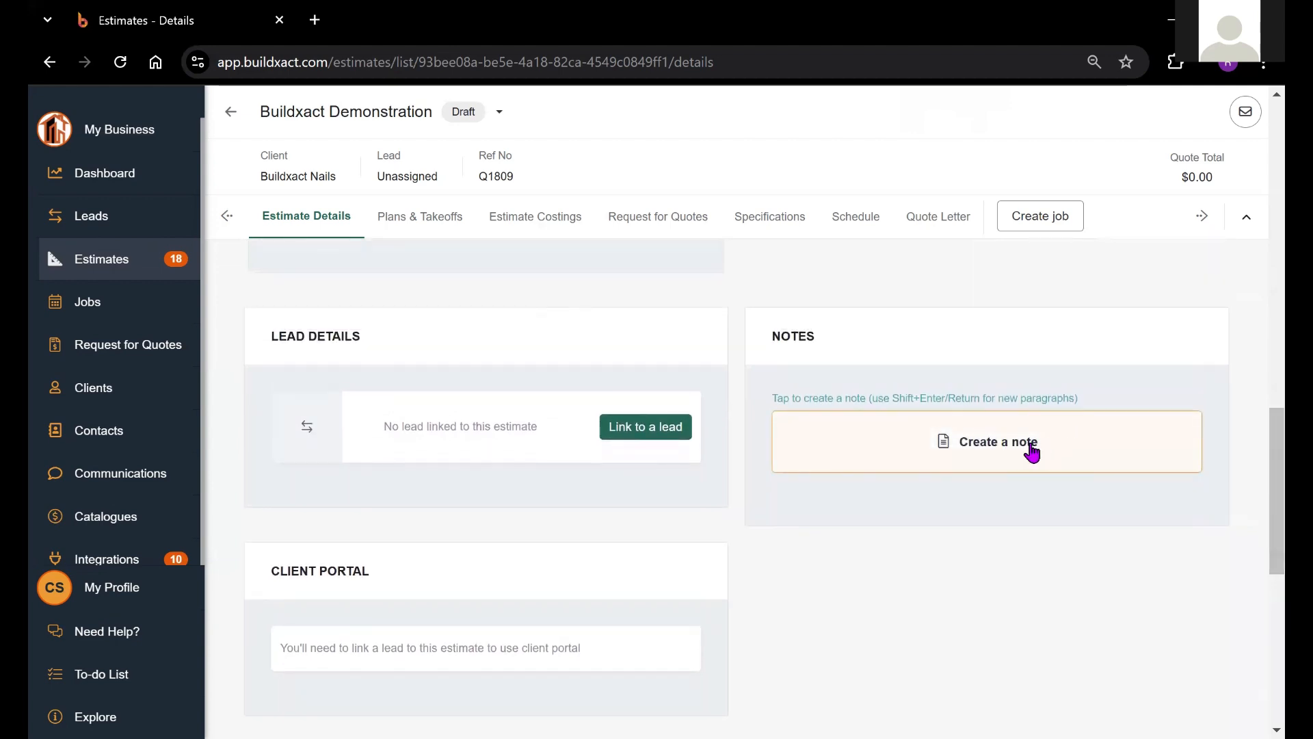
pyautogui.click(983, 453)
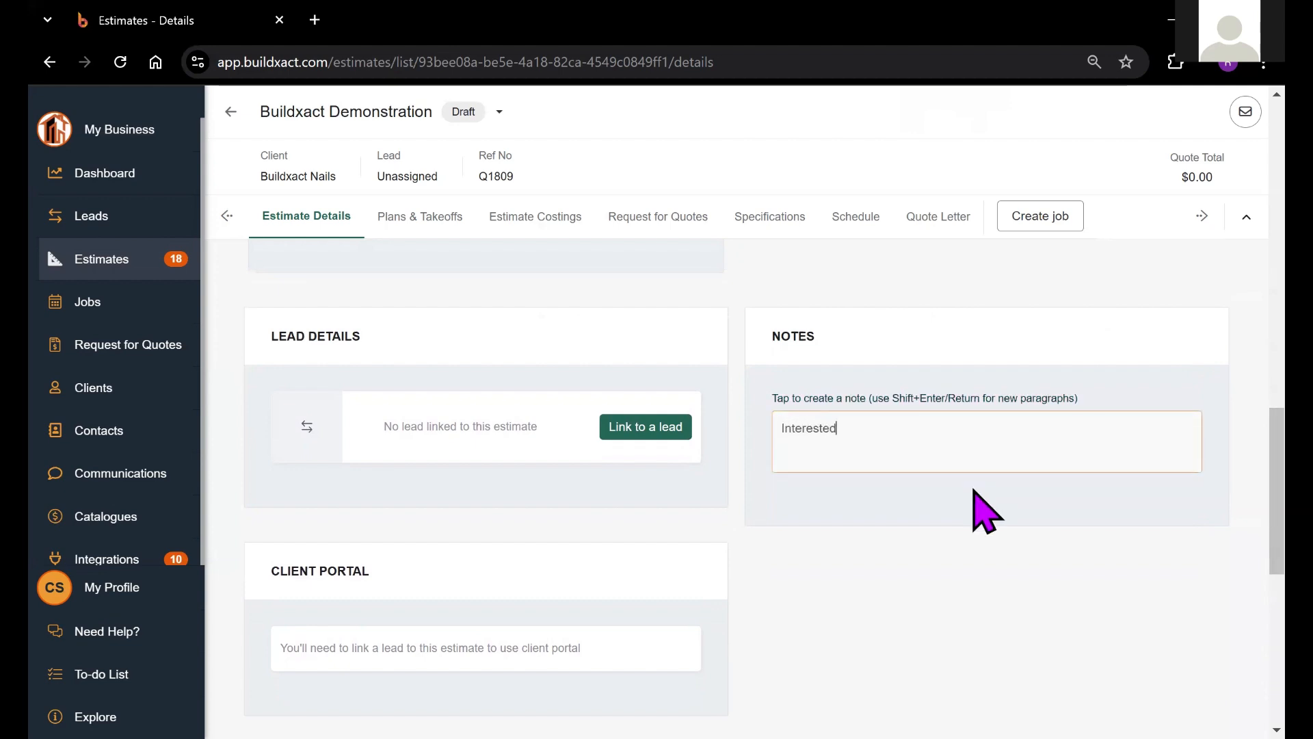
pyautogui.write('Interested in retaining wall 900mm')
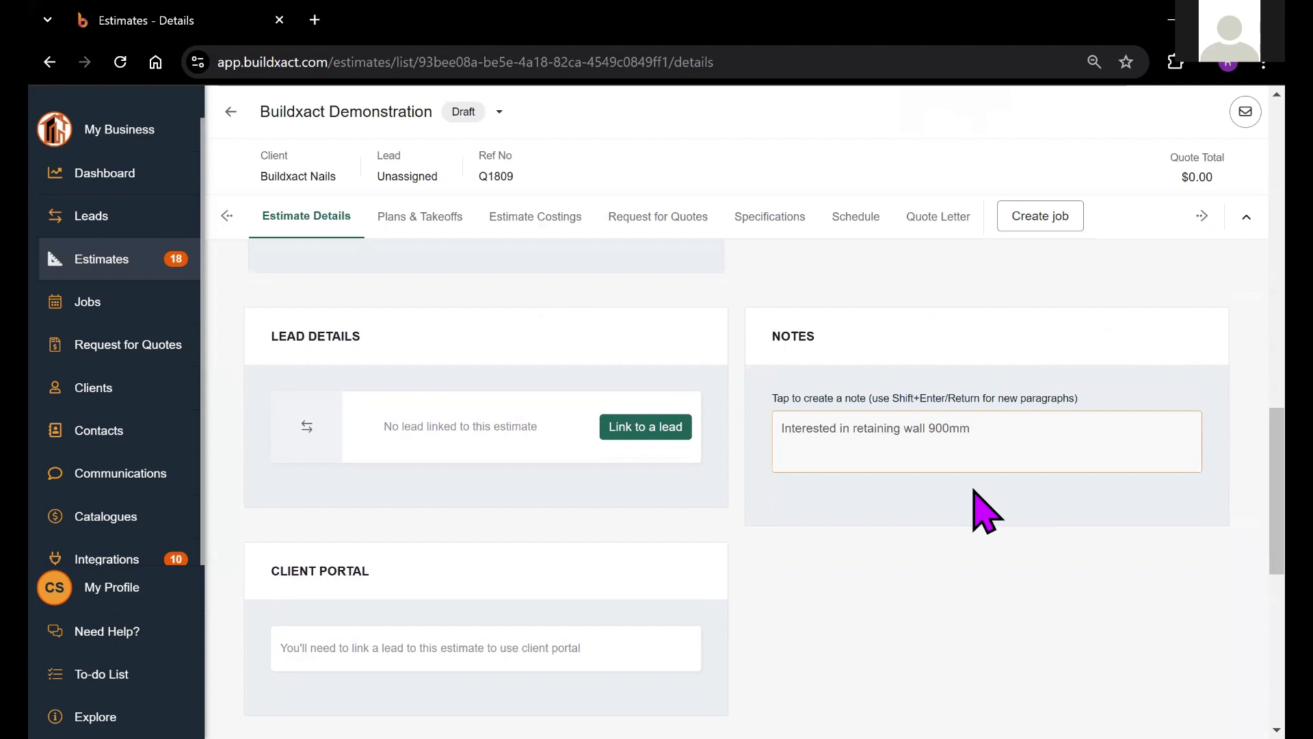
pyautogui.press('Return')
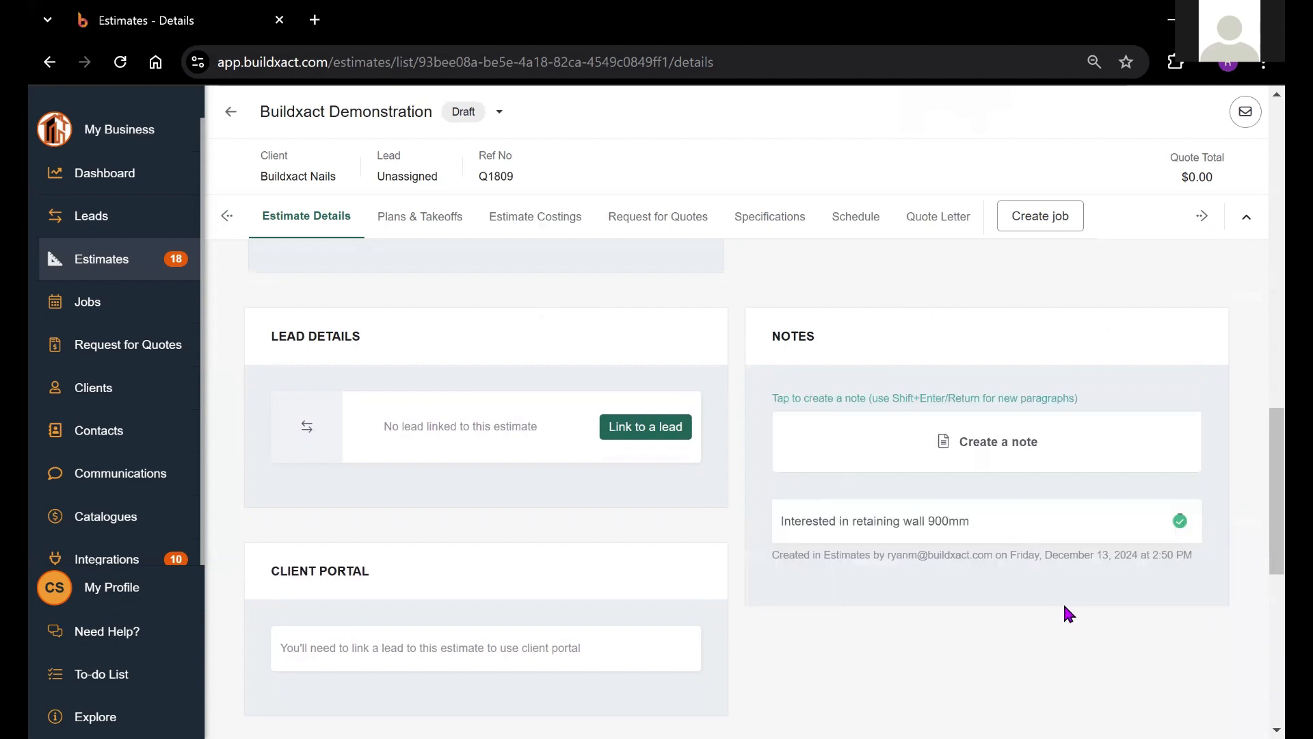
pyautogui.scroll(-2, 1211, 458)
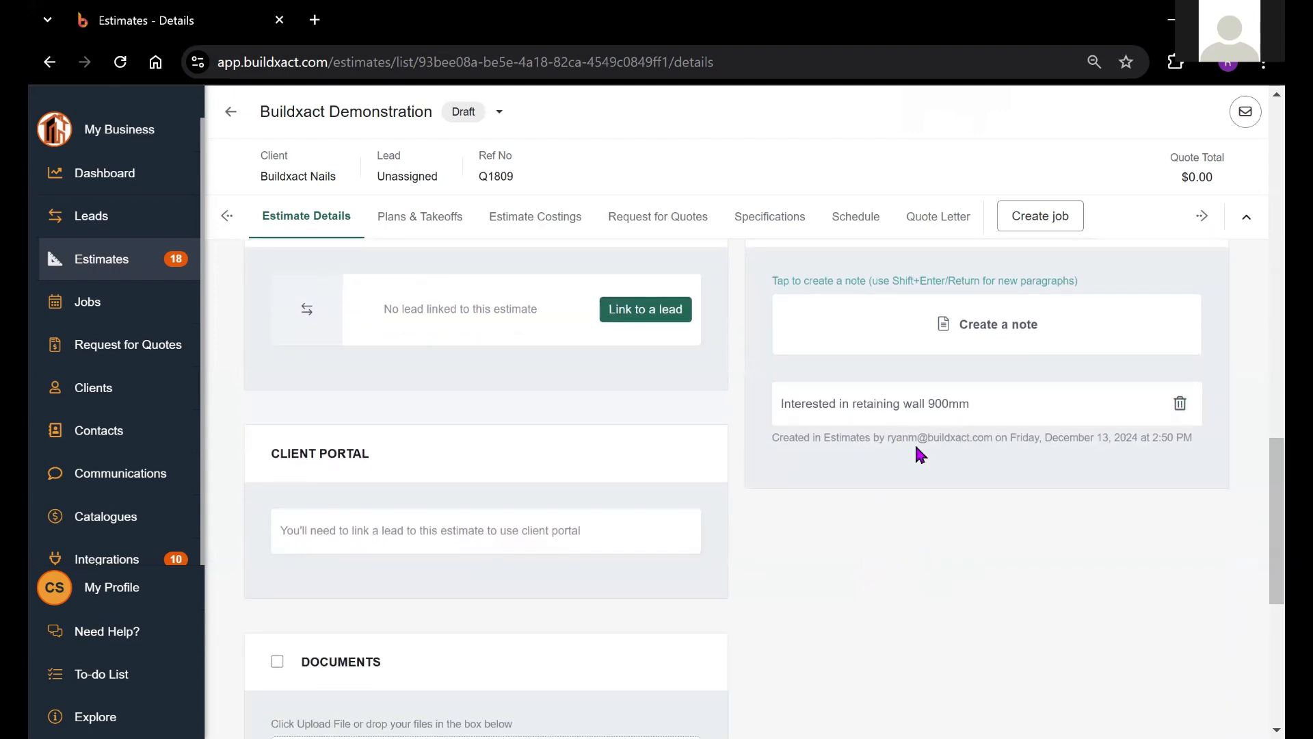
pyautogui.moveTo(1161, 441); pyautogui.dragTo(1129, 446)
pyautogui.click(1033, 450)
# Upload house.jpeg into a new Photos folder in the estimate's documents
pyautogui.scroll(2, 1253, 479)
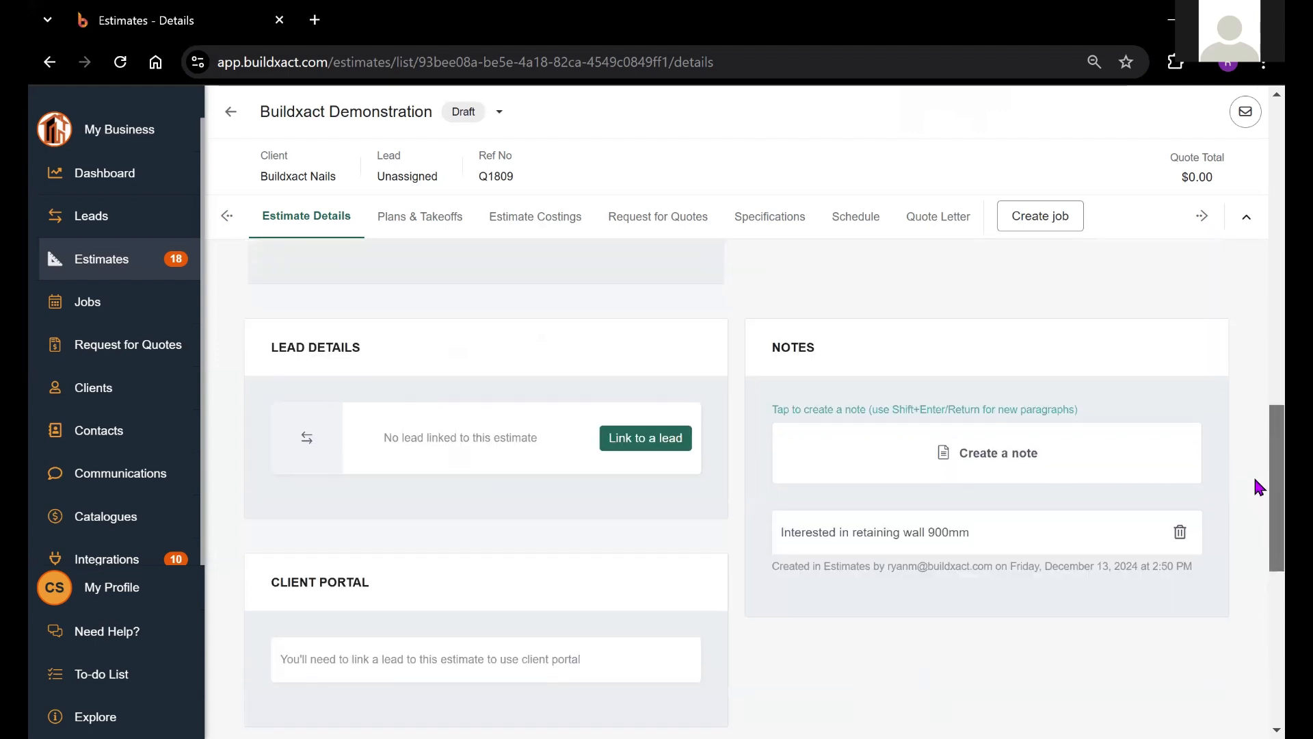
pyautogui.scroll(-6, 1255, 506)
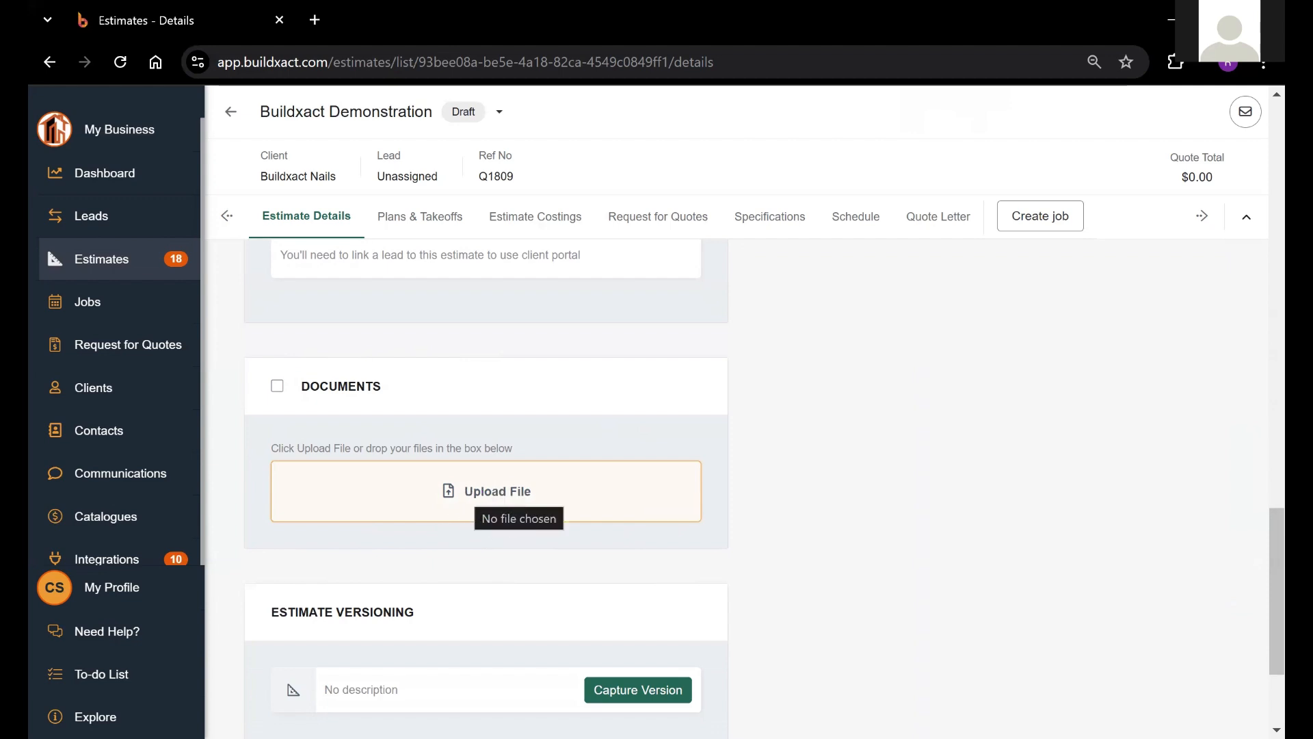
pyautogui.click(481, 488)
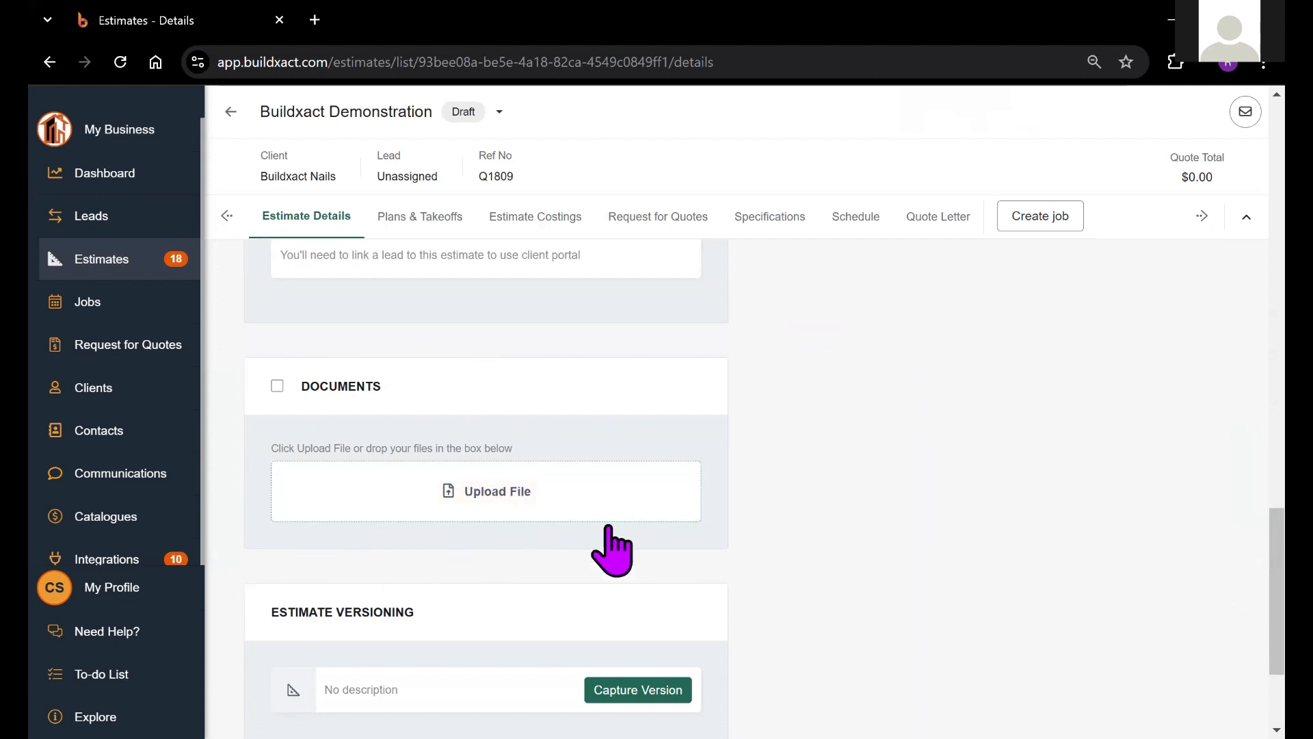
pyautogui.click(477, 503)
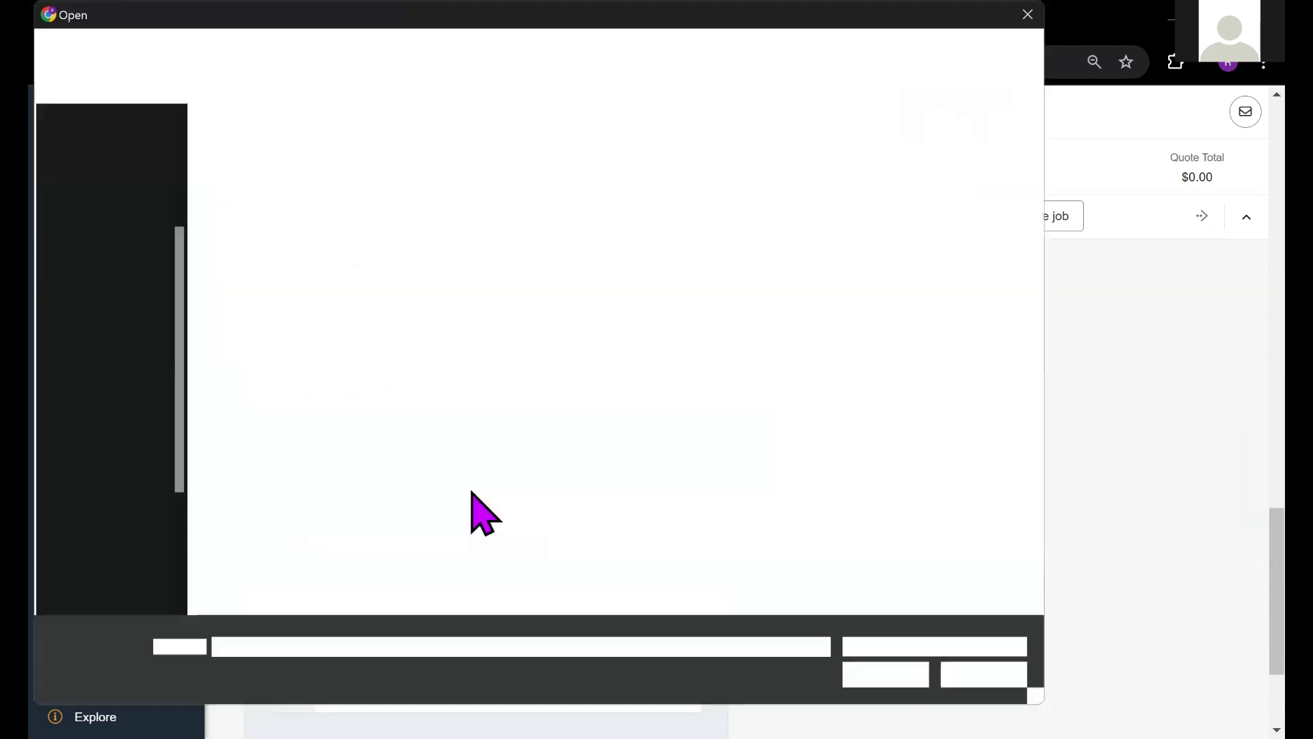
pyautogui.doubleClick(803, 205)
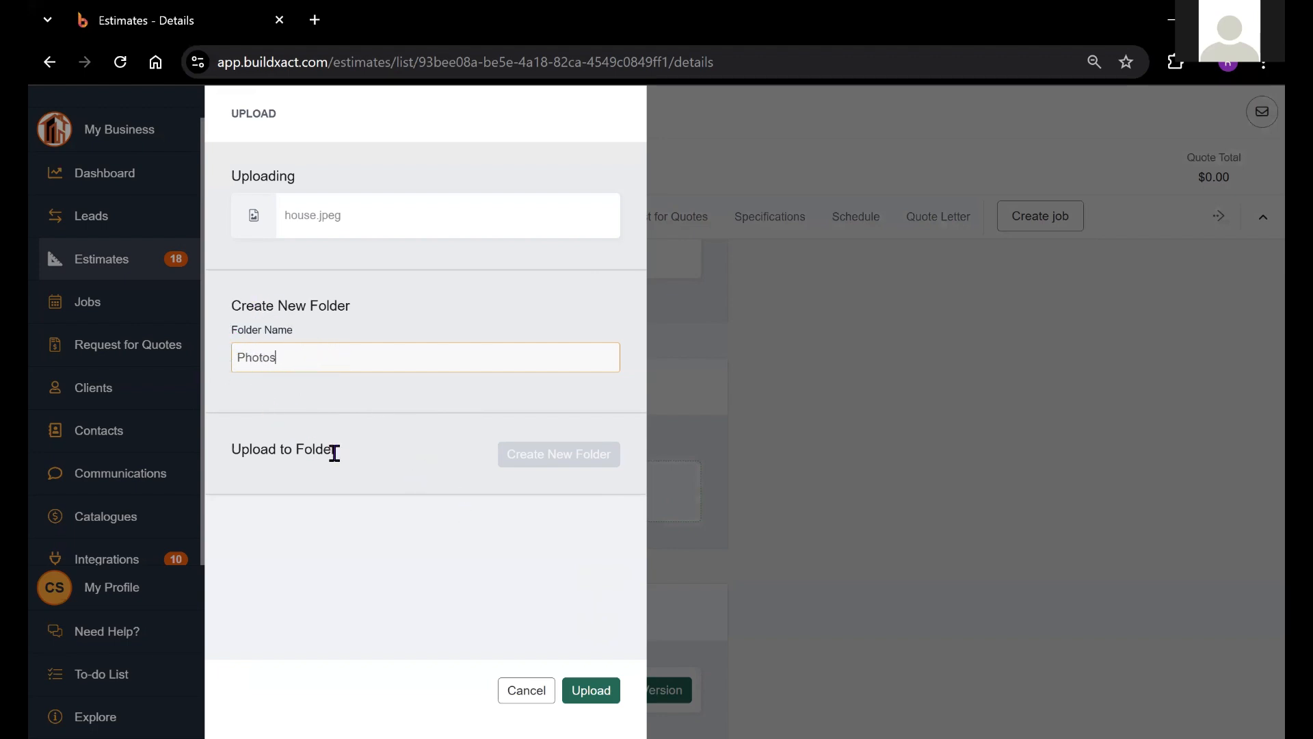
pyautogui.click(595, 687)
pyautogui.click(595, 688)
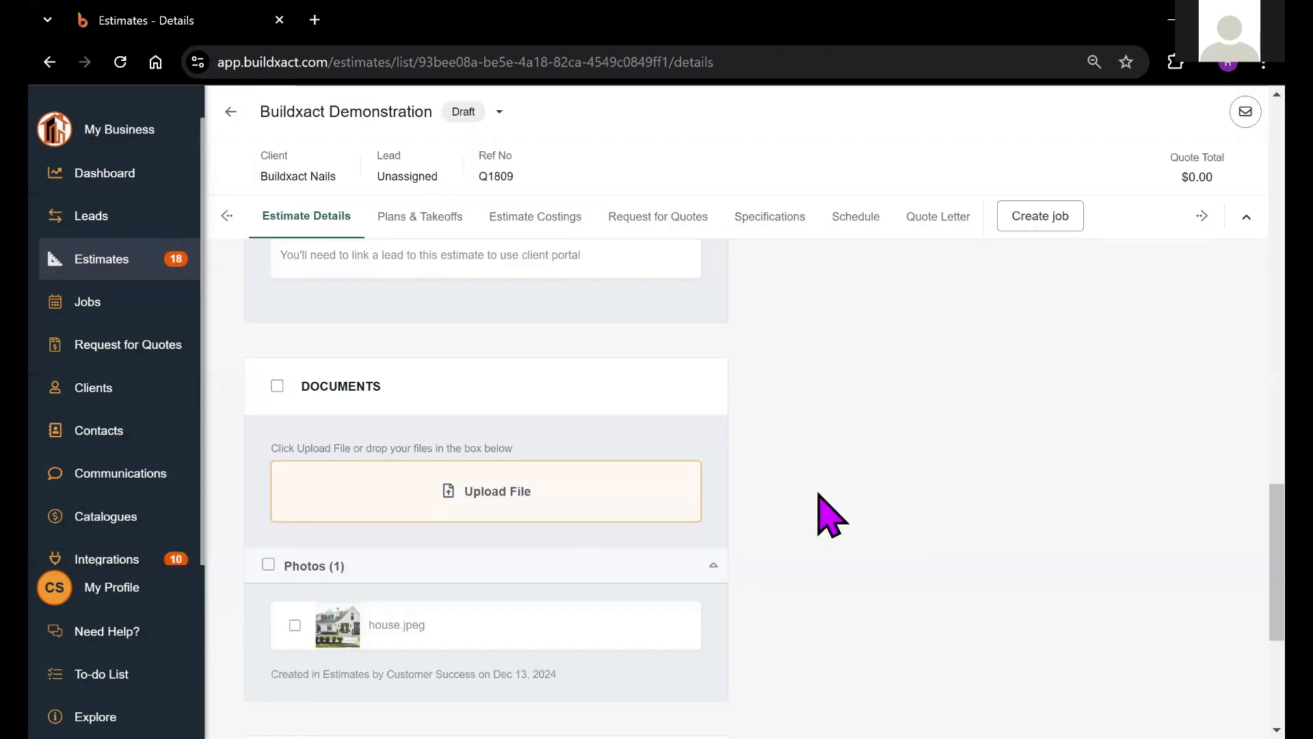
# Scroll through Documents to confirm house.jpeg is listed under Photos (1)
pyautogui.scroll(-1, 1223, 531)
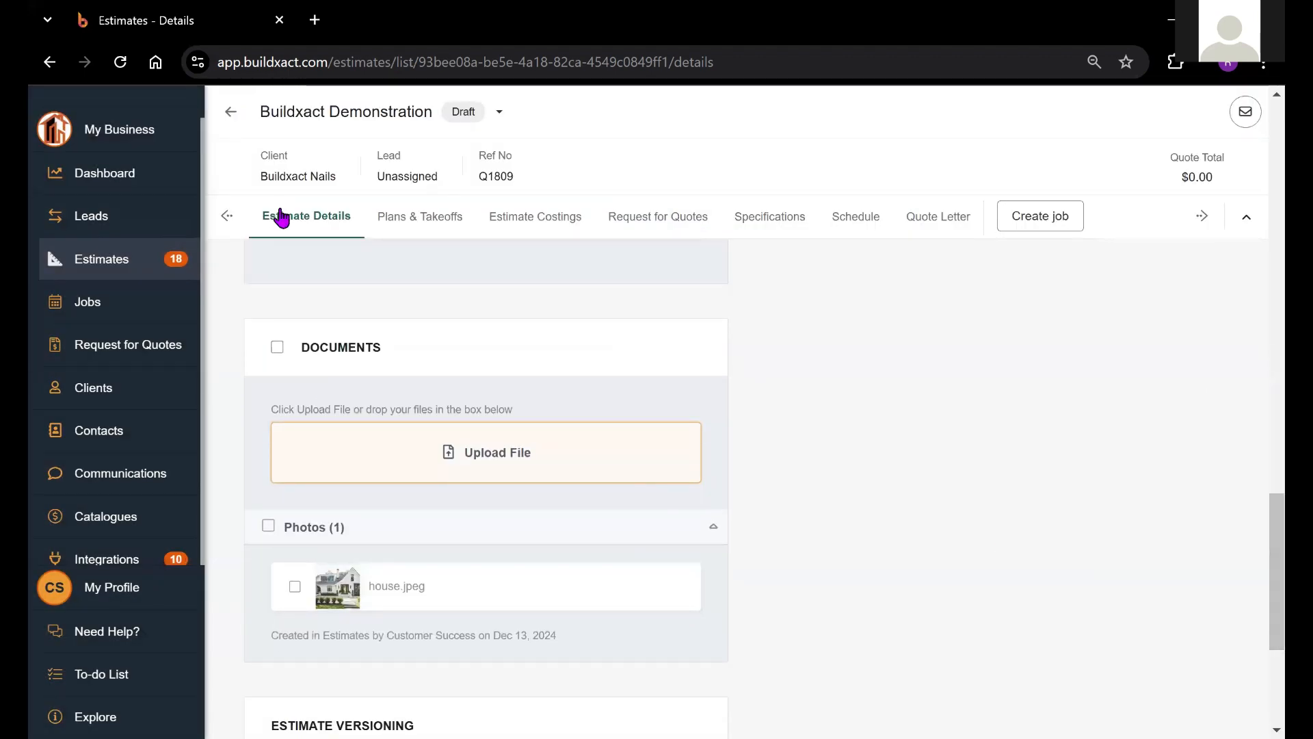
pyautogui.moveTo(383, 603)
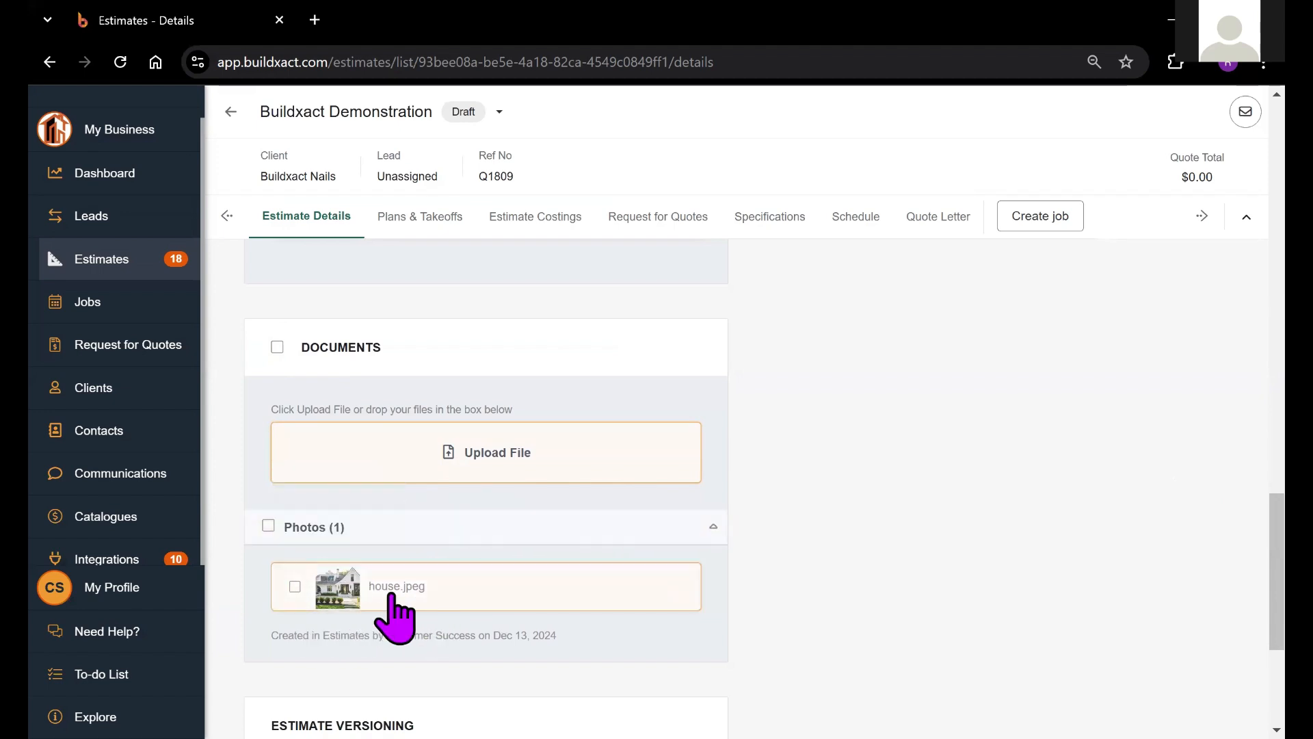
pyautogui.scroll(5, 1223, 556)
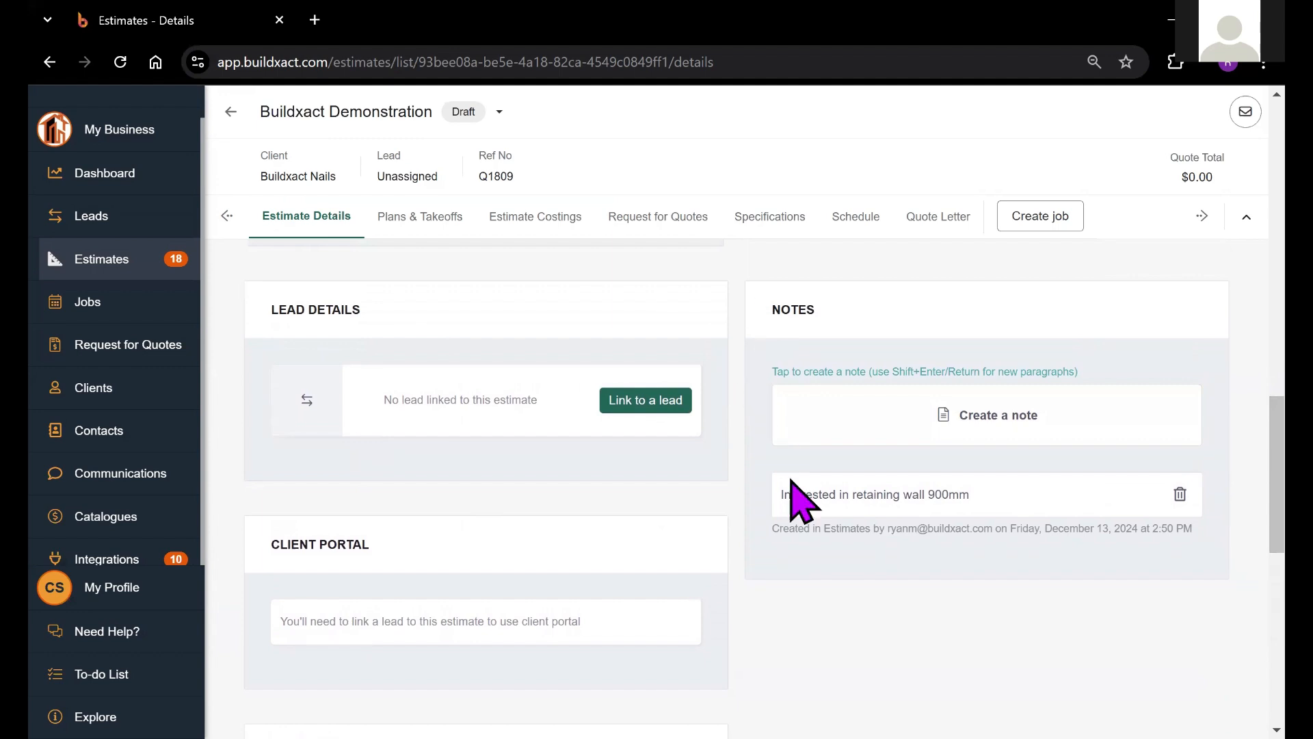
pyautogui.scroll(-1, 1256, 448)
pyautogui.scroll(-4, 1256, 455)
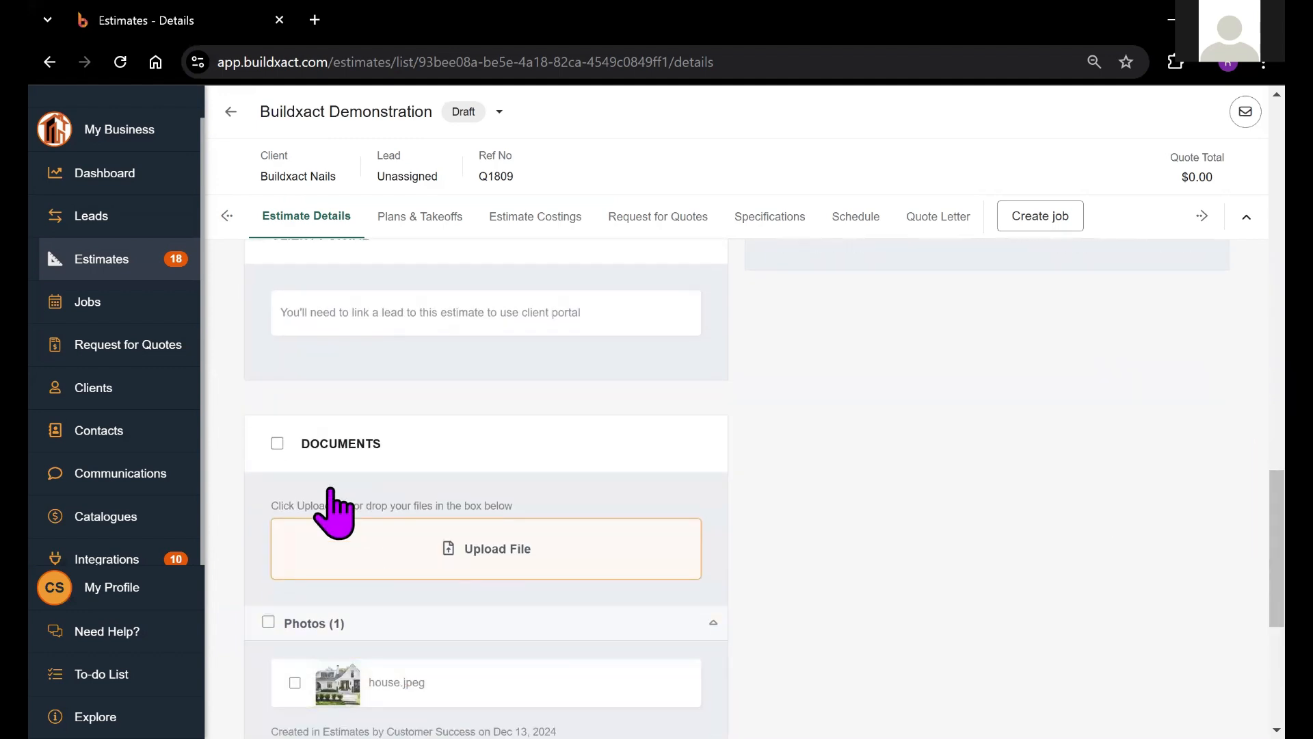
pyautogui.scroll(-2, 1212, 564)
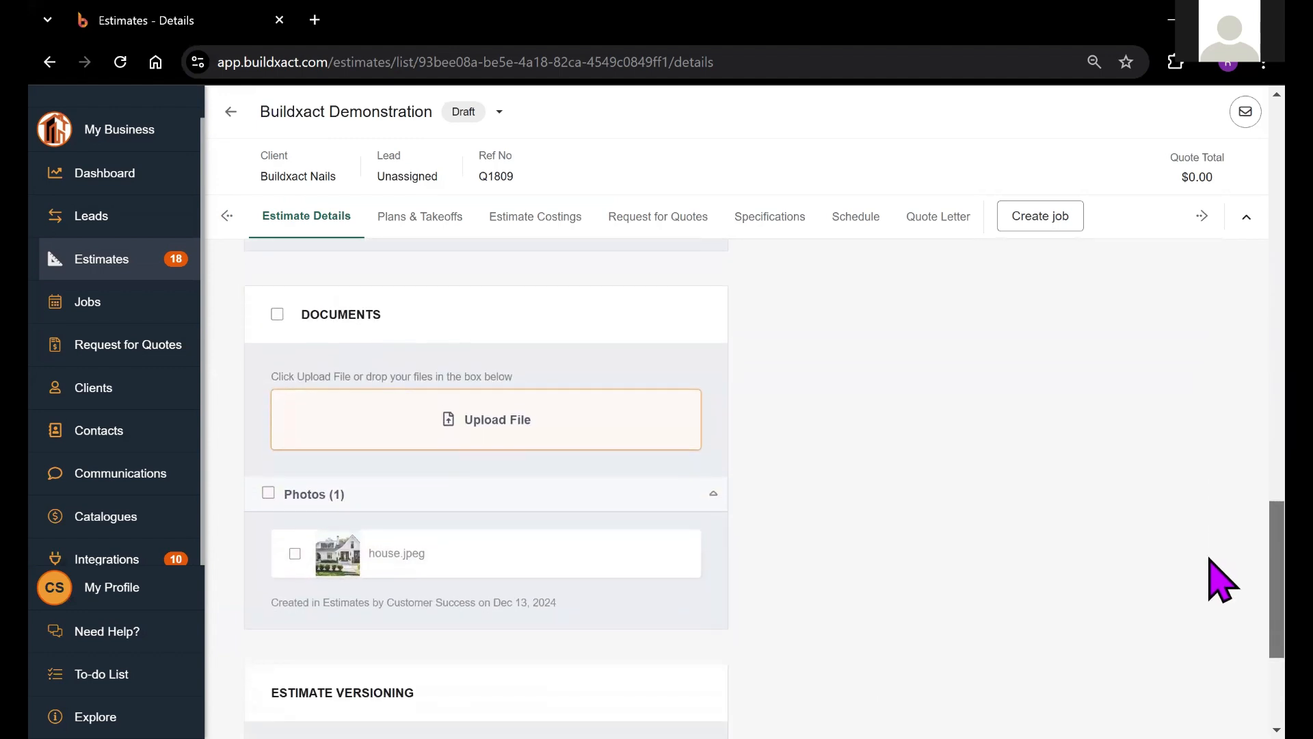
pyautogui.scroll(1, 1225, 557)
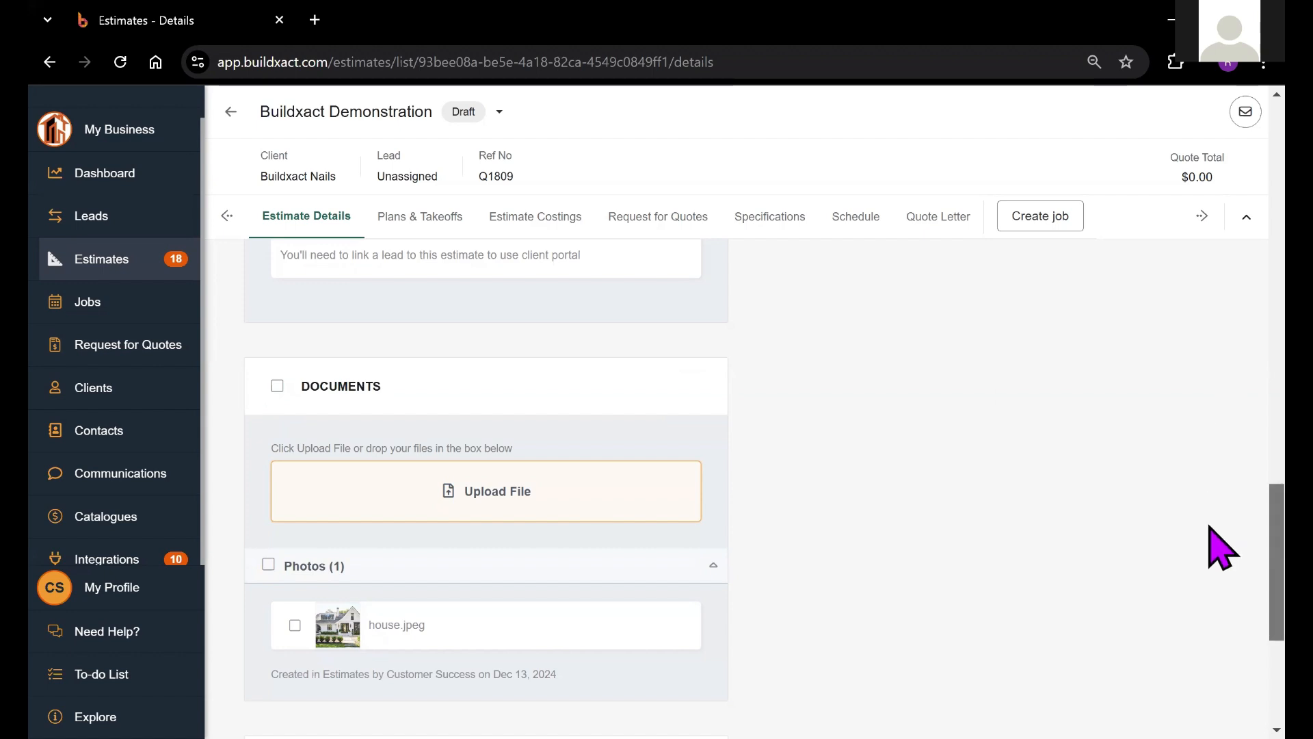
pyautogui.scroll(6, 1211, 527)
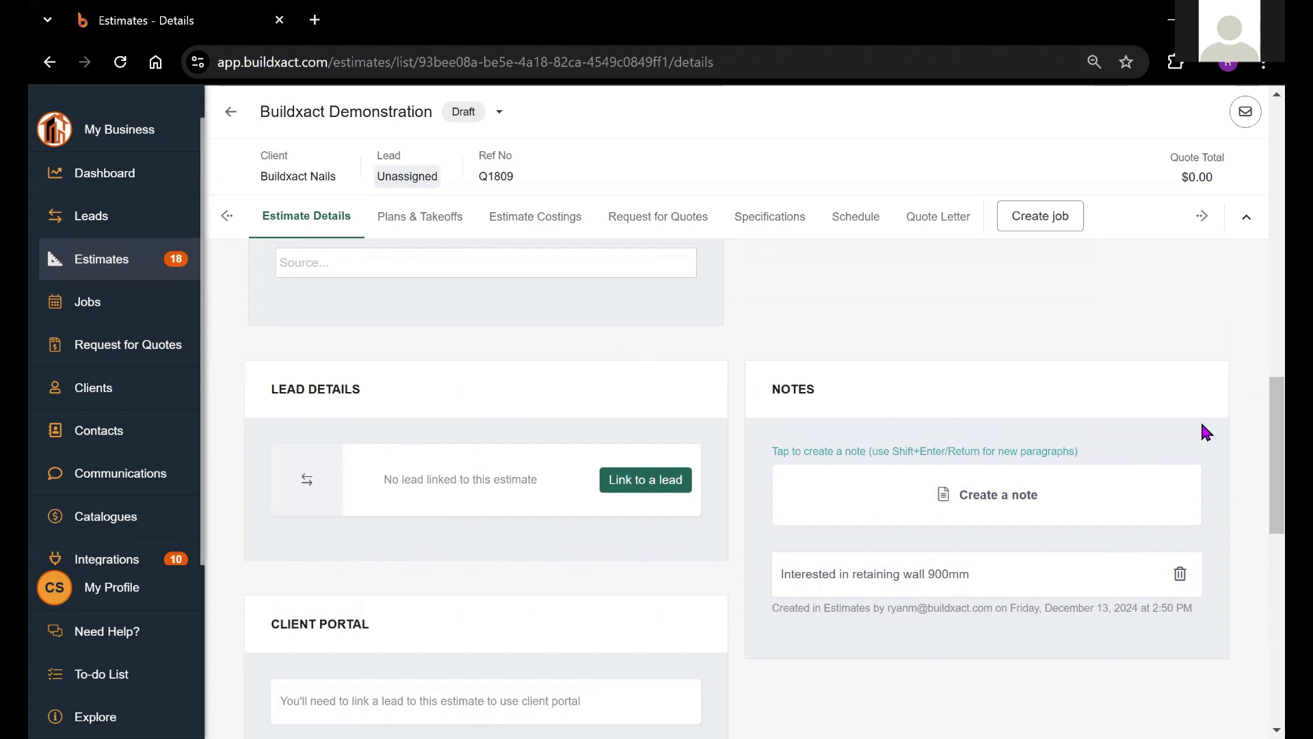
# Select lead L1402 to link, backing out of the first irreversible-link warning
pyautogui.scroll(-1, 1217, 452)
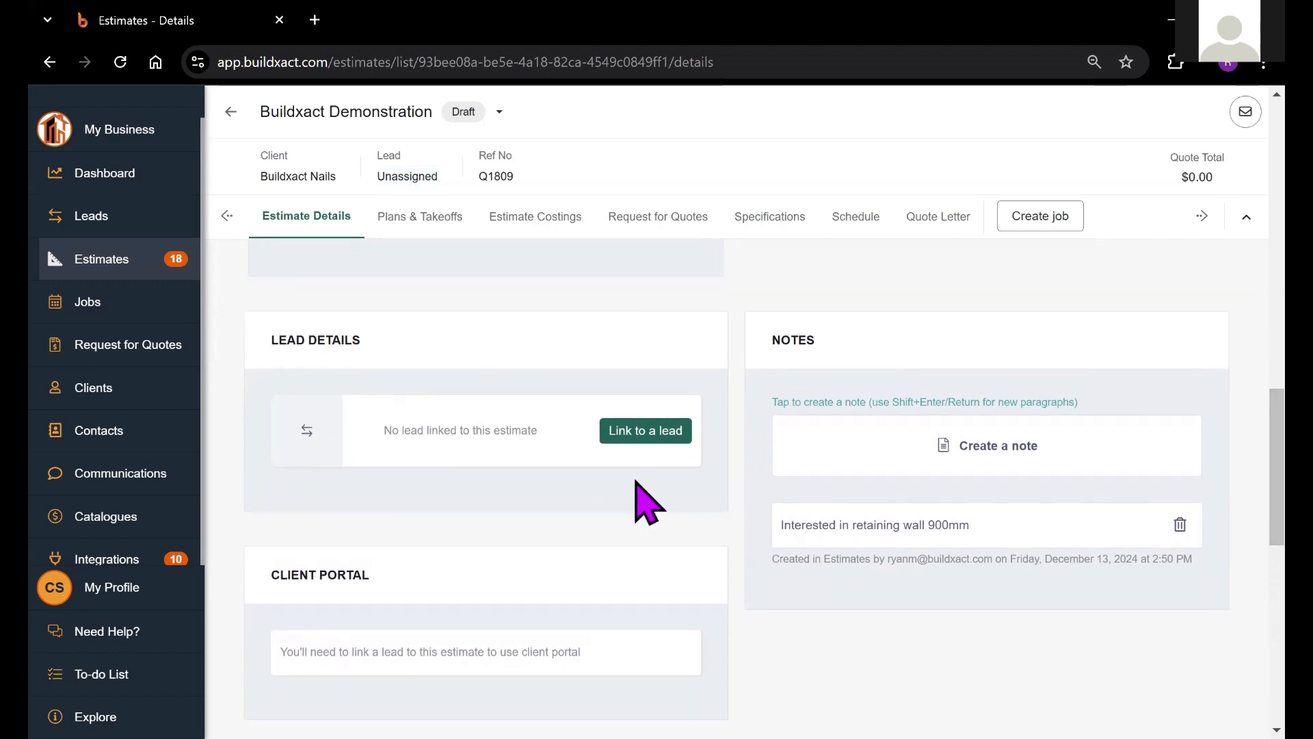
pyautogui.click(652, 439)
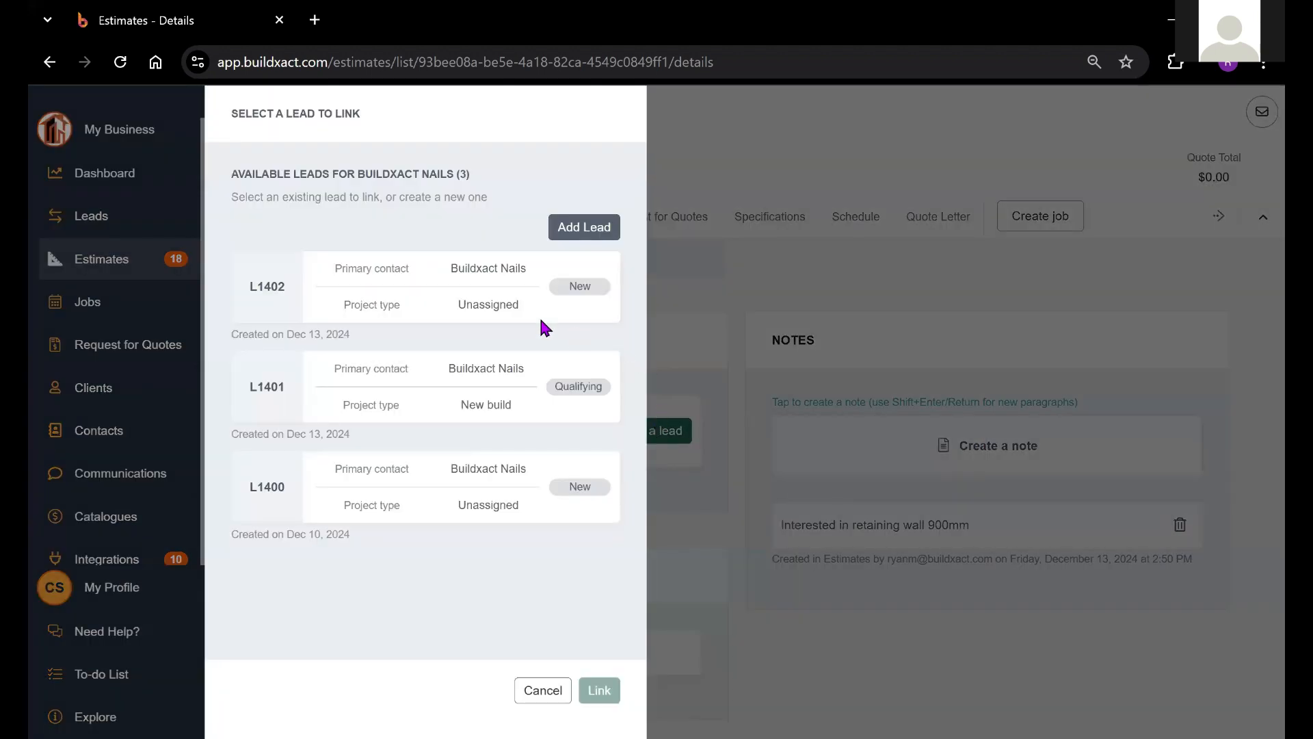
pyautogui.click(445, 307)
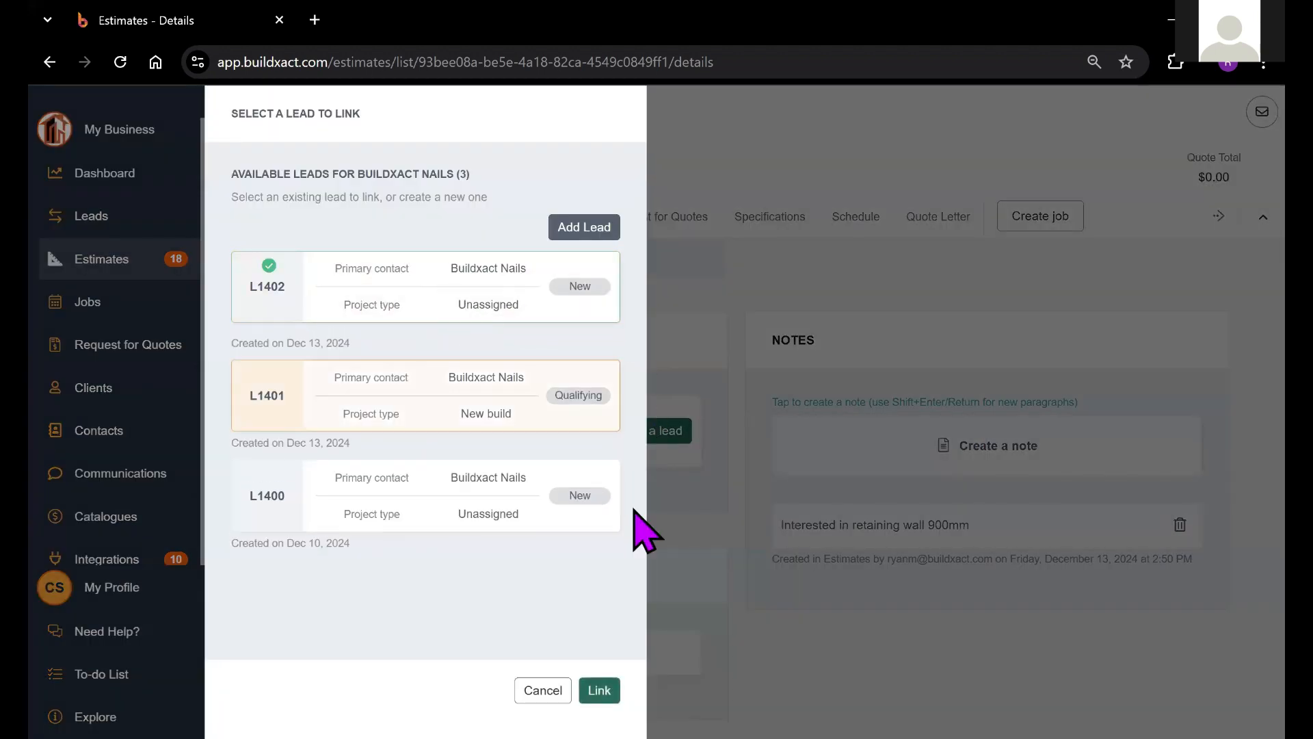
pyautogui.click(607, 696)
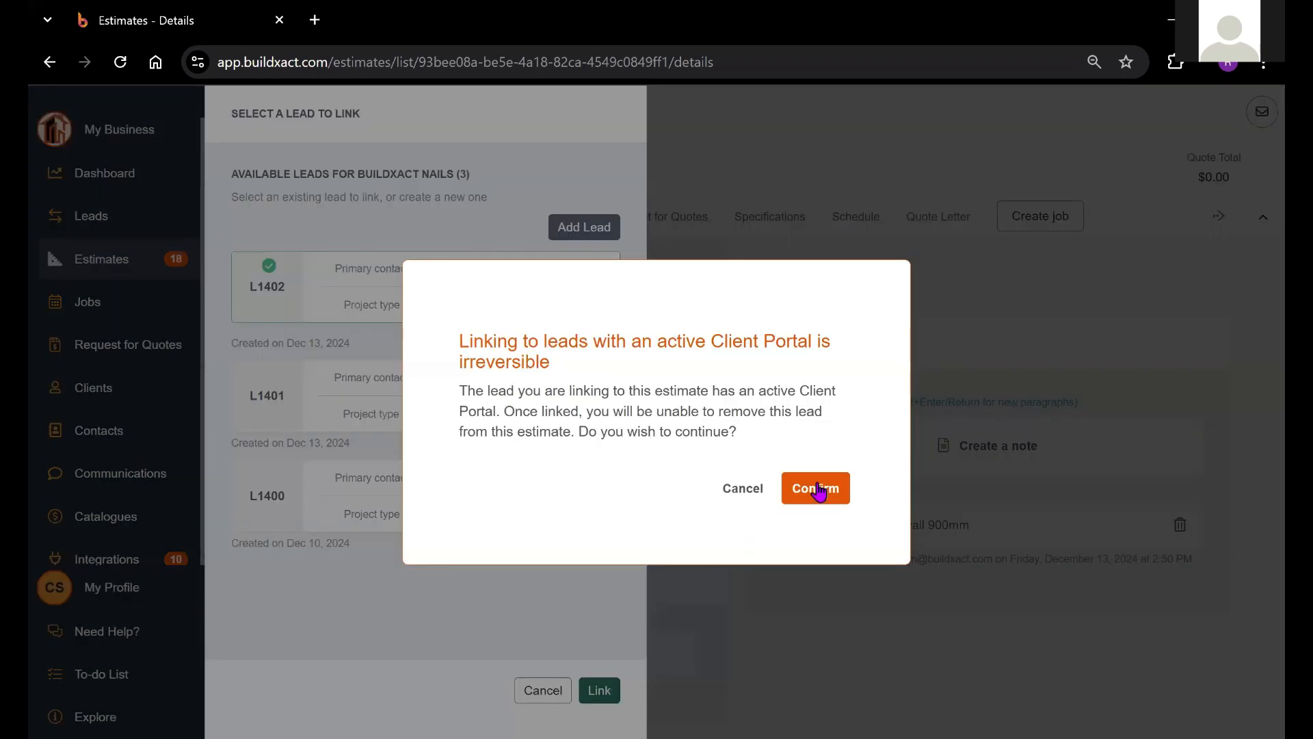
pyautogui.click(743, 488)
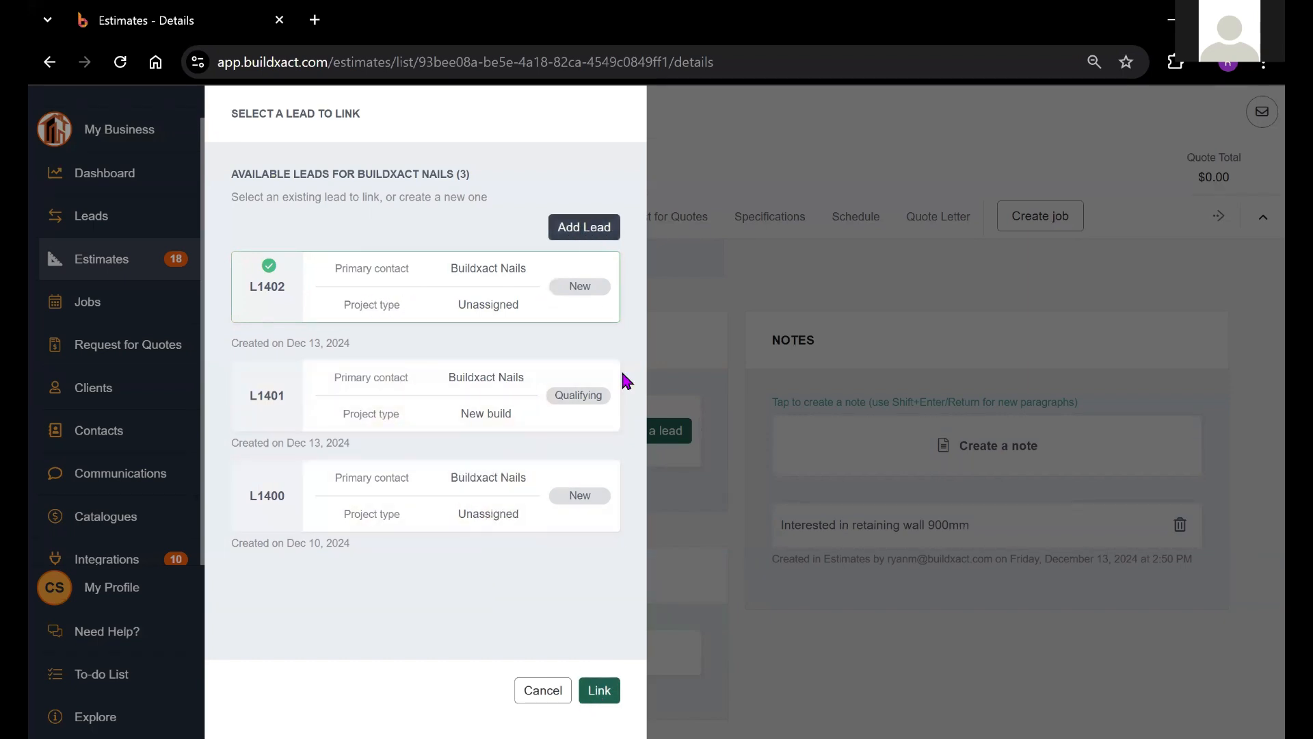
# Link lead L1402 and confirm, then review the lead and client portal details
pyautogui.click(600, 698)
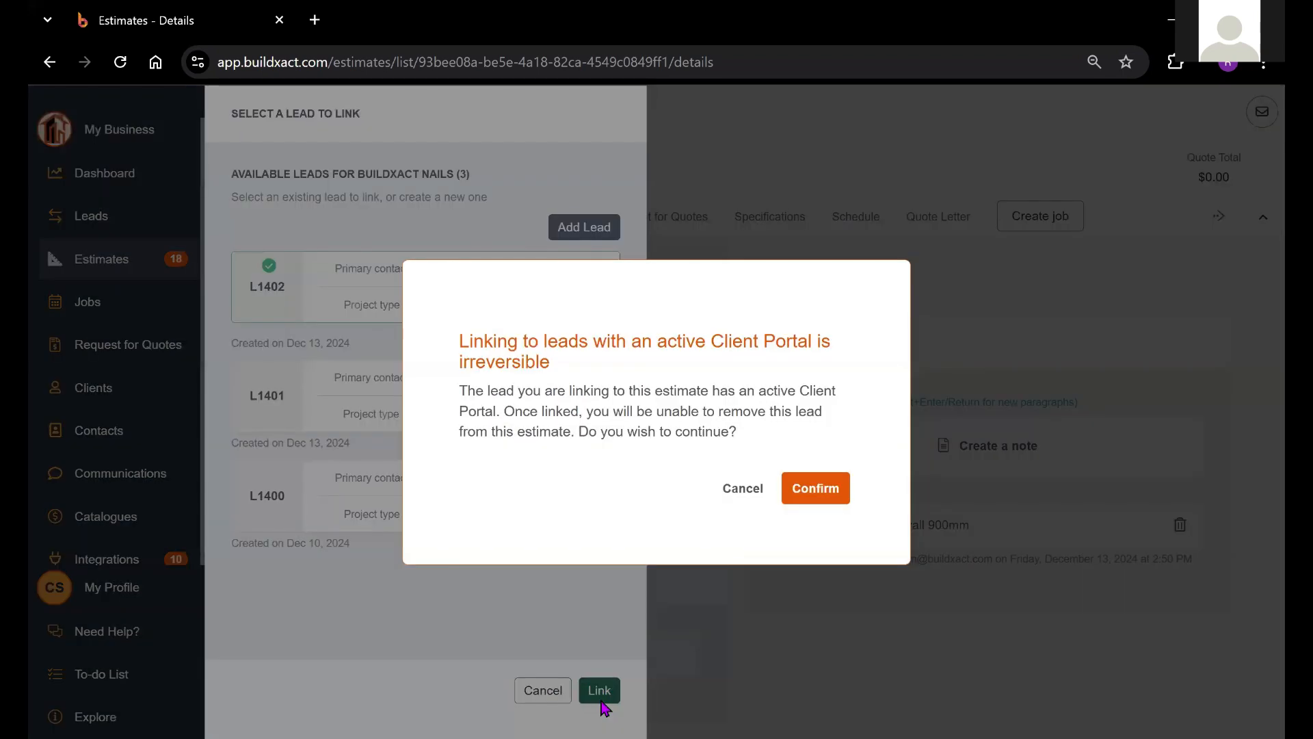
pyautogui.click(828, 490)
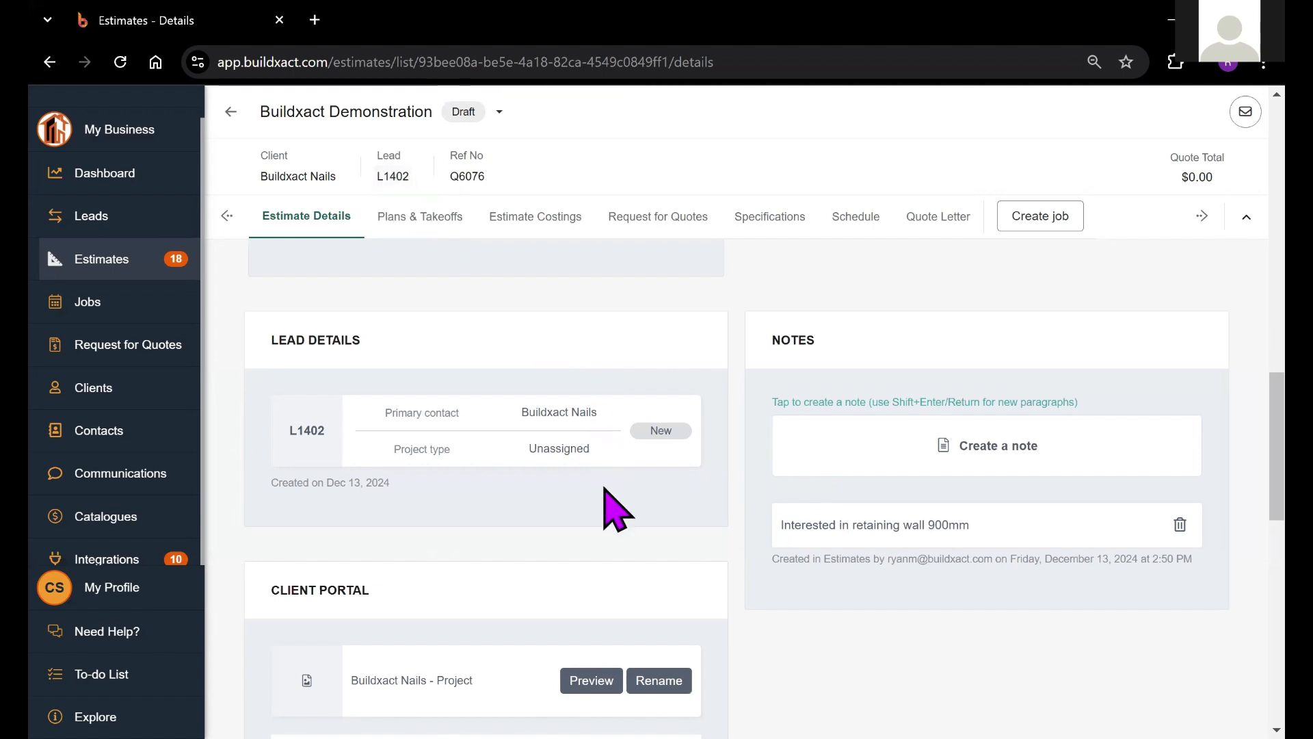
pyautogui.scroll(-1, 1224, 468)
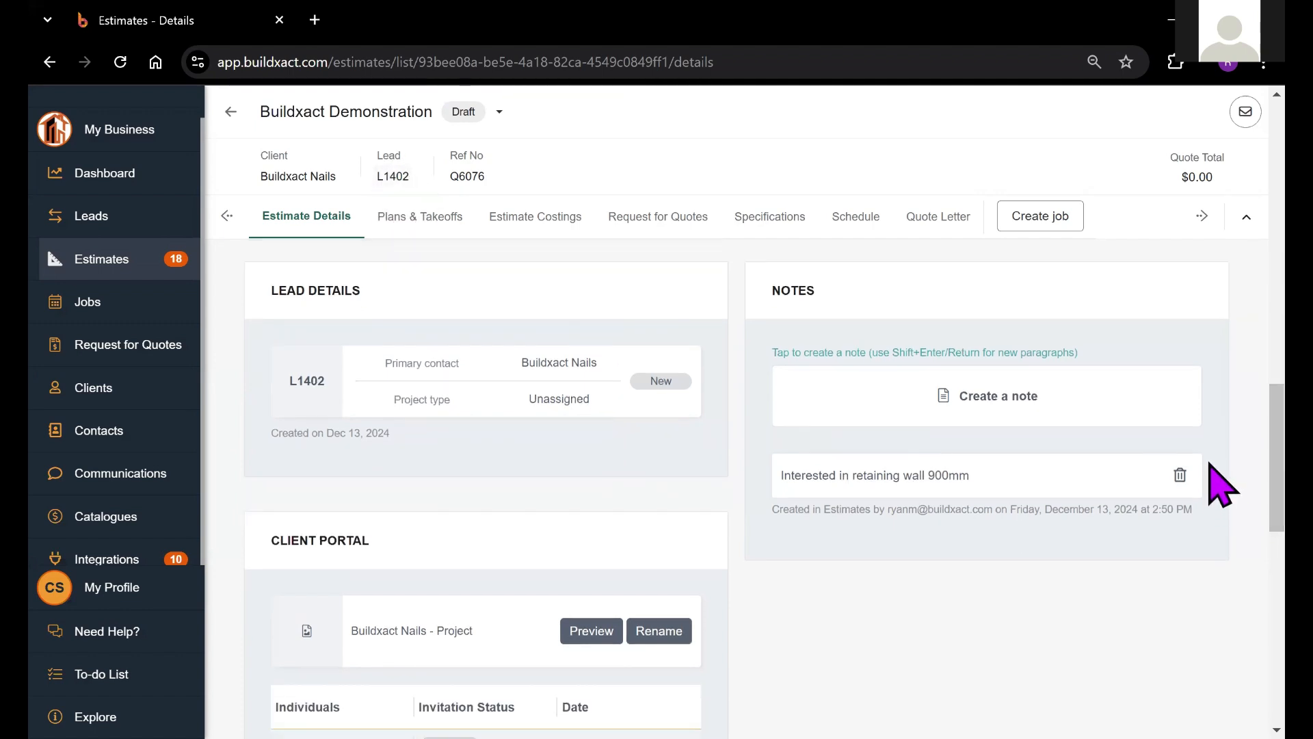
pyautogui.scroll(-2, 1223, 479)
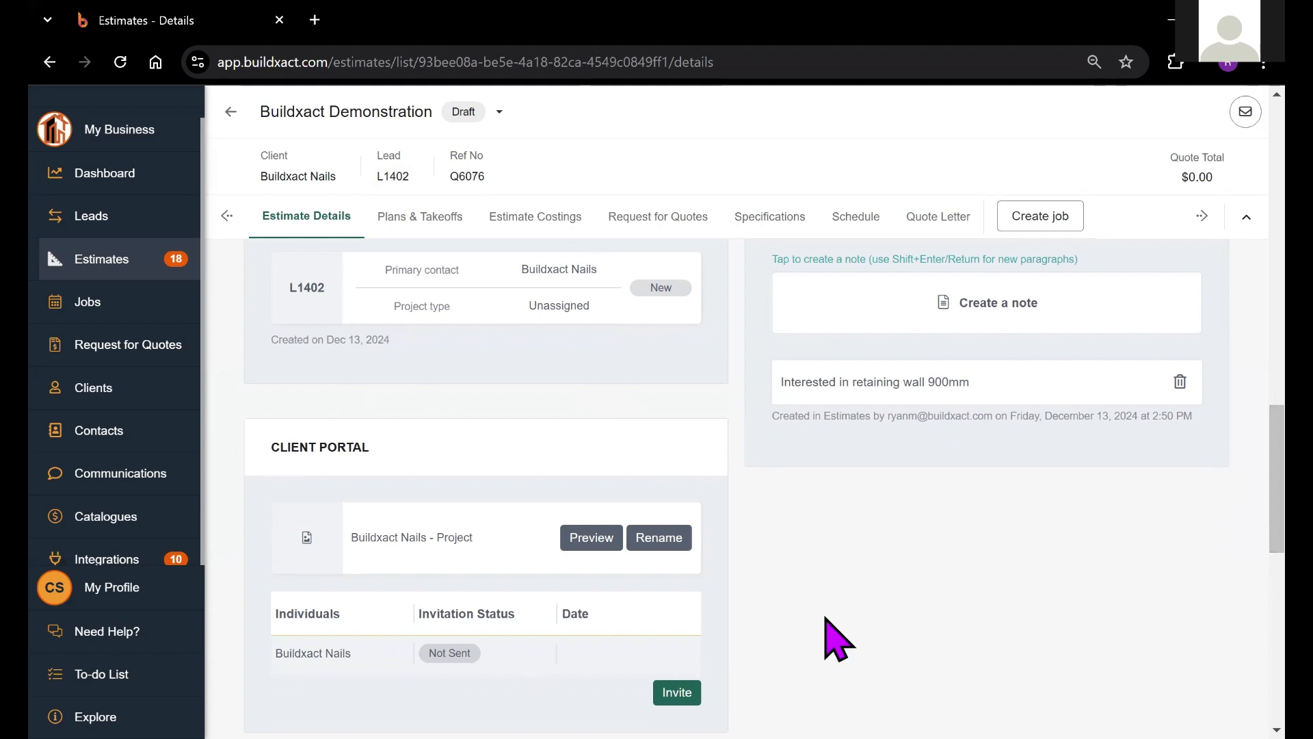
pyautogui.moveTo(1274, 450); pyautogui.dragTo(1274, 411)
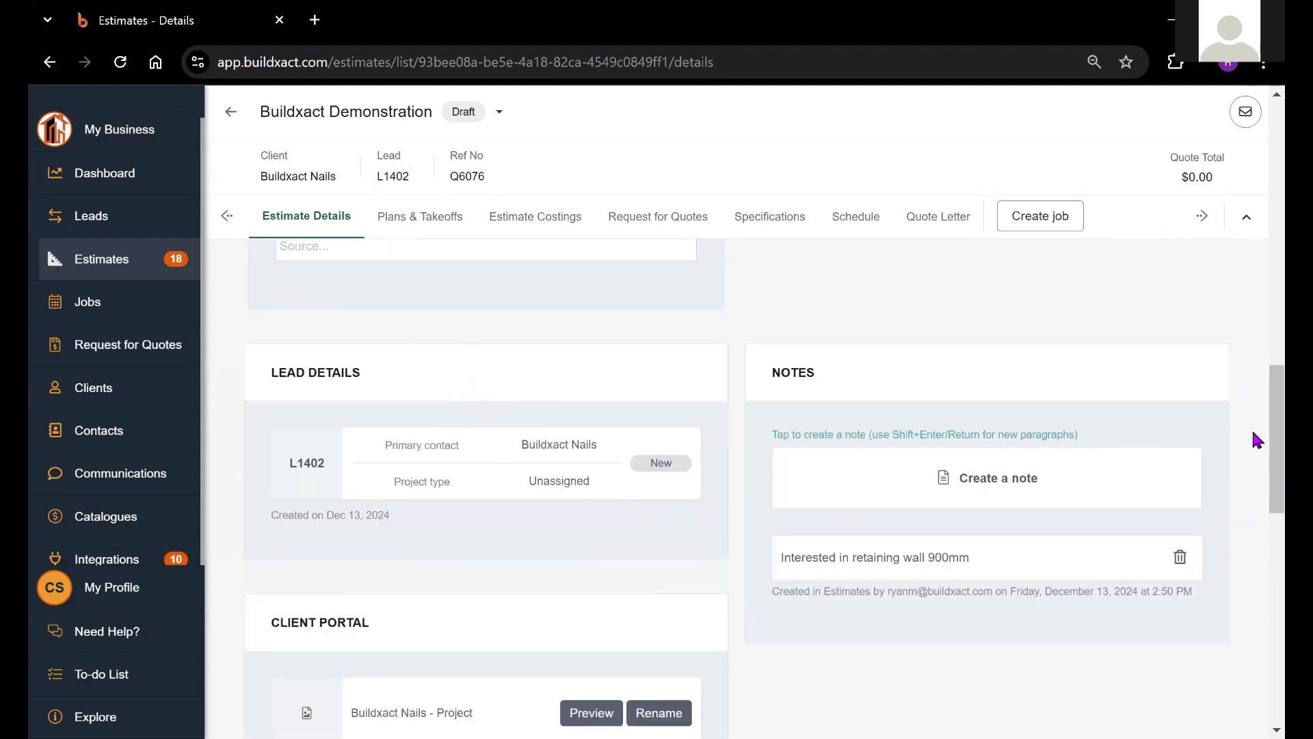
pyautogui.scroll(-1, 1255, 424)
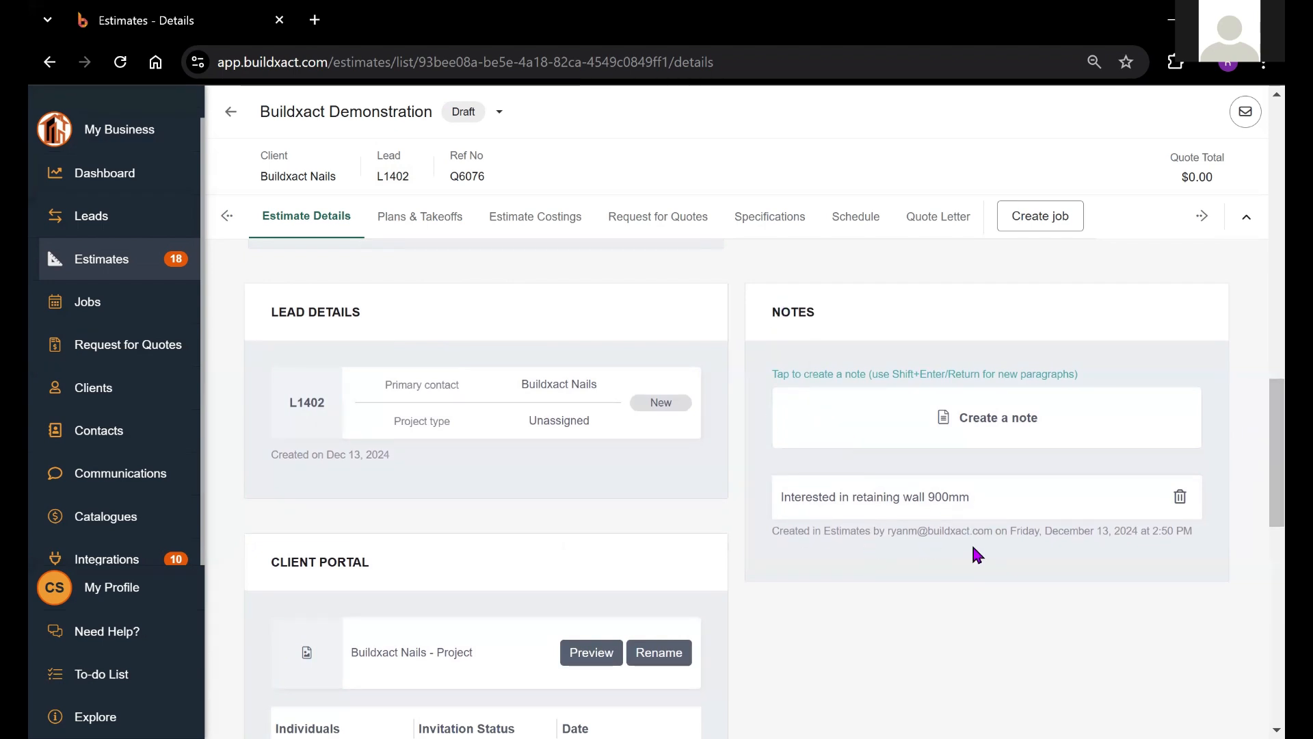